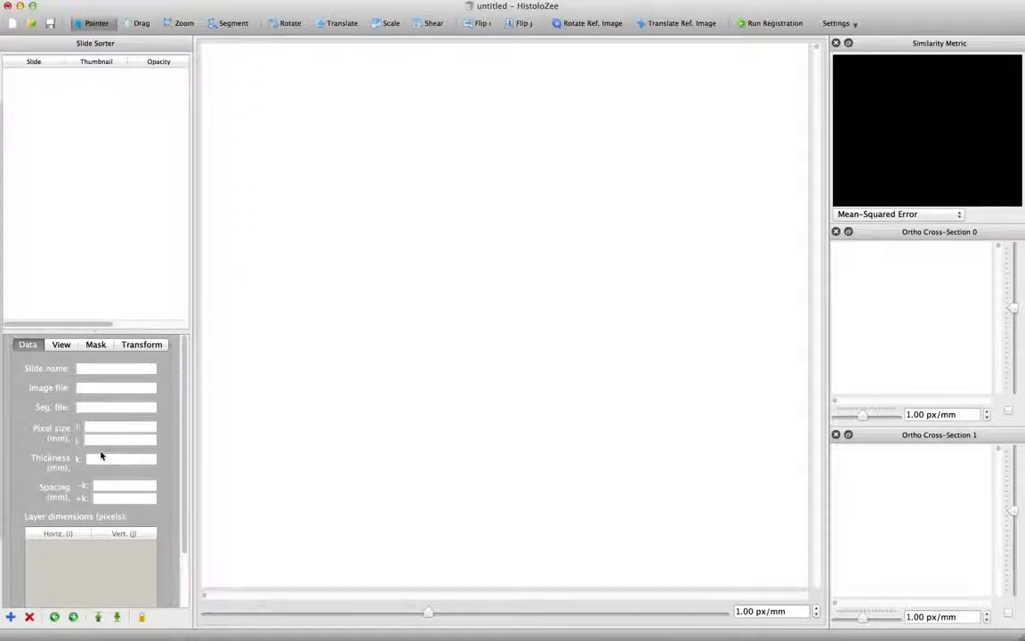
- Insert the slide 139369.svs from the Aperio folder inside Kerchner into the reconstruction project
{"action": "left_click", "coordinate": [11, 617]}
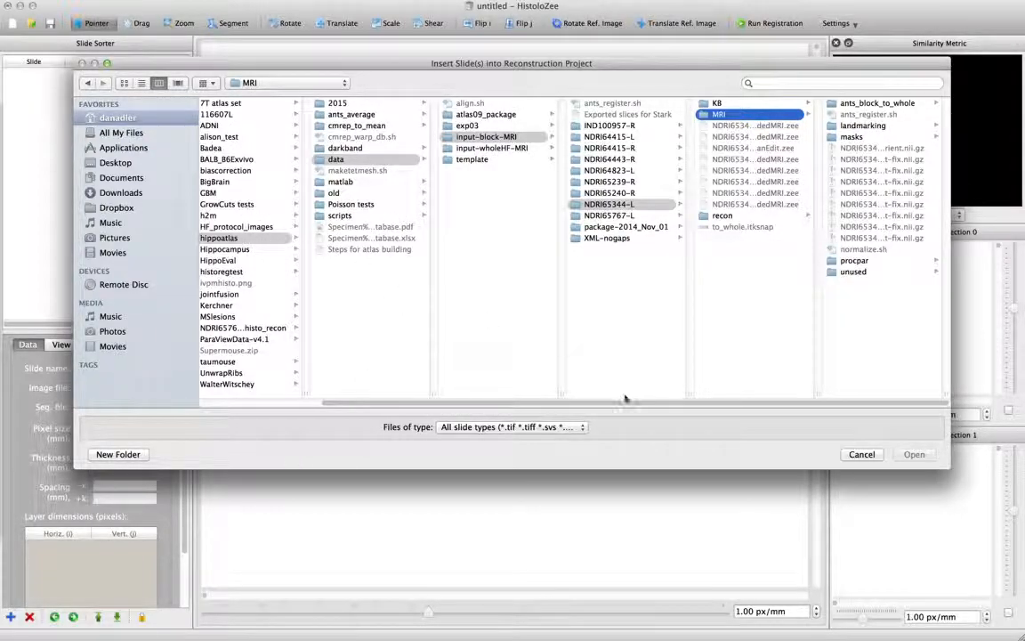
{"action": "left_click_drag", "start_coordinate": [626, 402], "coordinate": [500, 406]}
{"action": "left_click", "coordinate": [316, 306]}
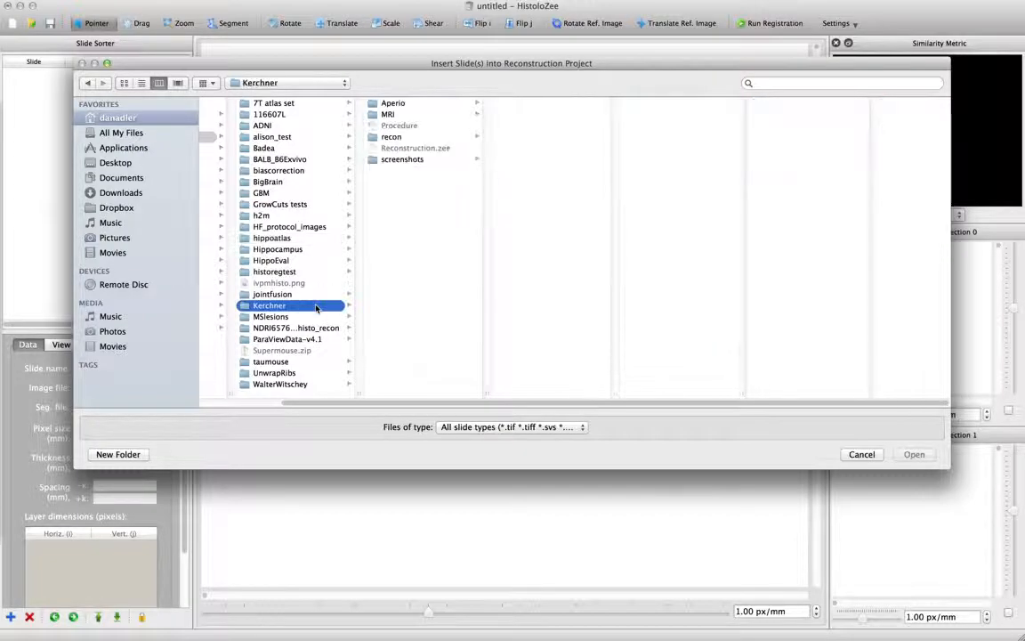
{"action": "left_click", "coordinate": [392, 104]}
{"action": "left_click", "coordinate": [539, 103]}
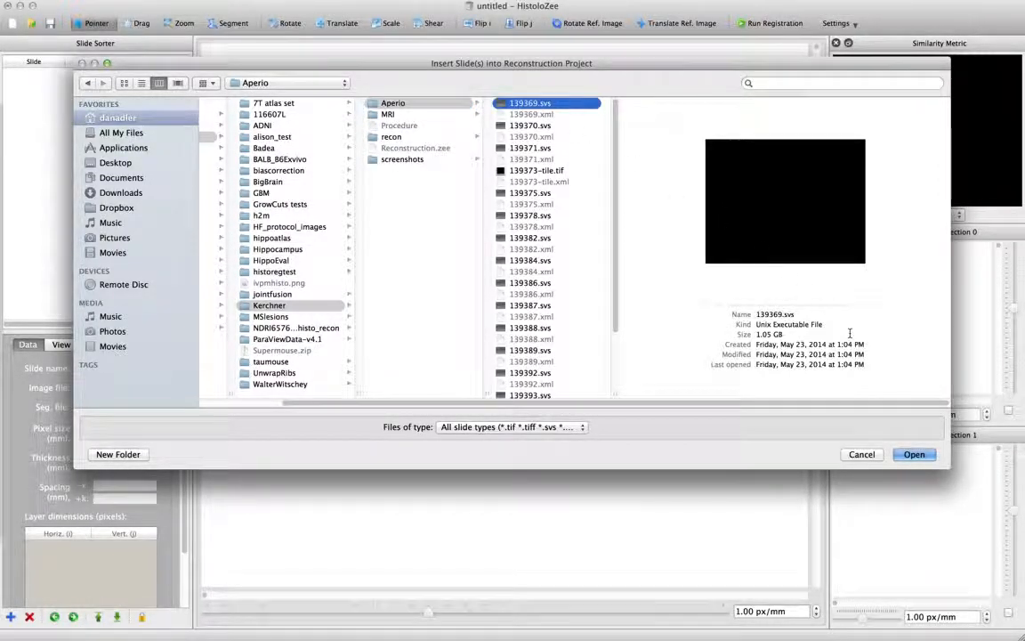
{"action": "left_click", "coordinate": [925, 454]}
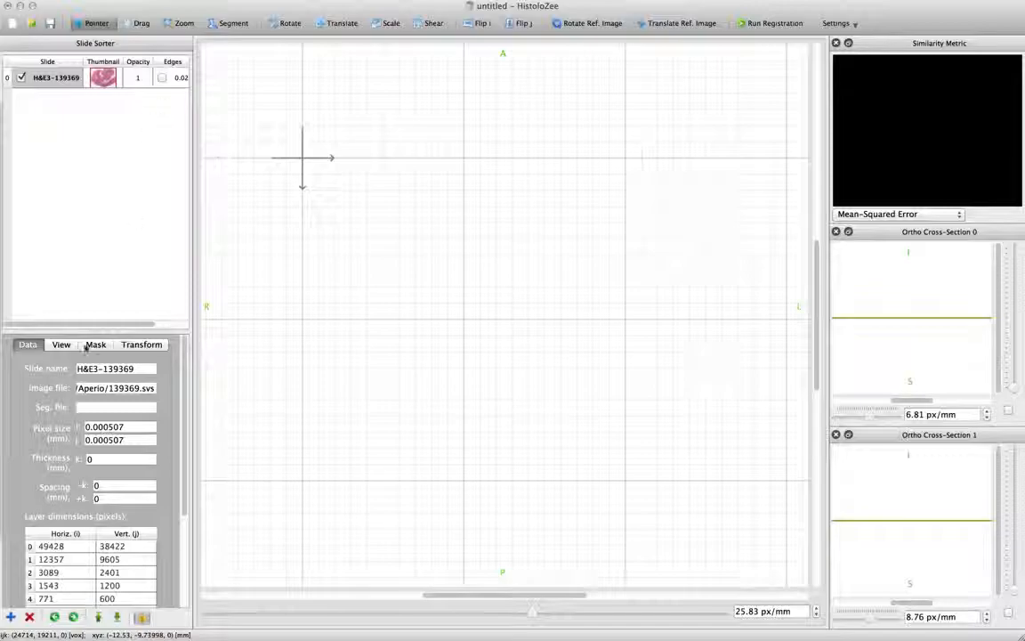
- Set the slide's thickness to 1 mm and hide the slide in the main and ortho views
{"action": "left_click", "coordinate": [101, 459]}
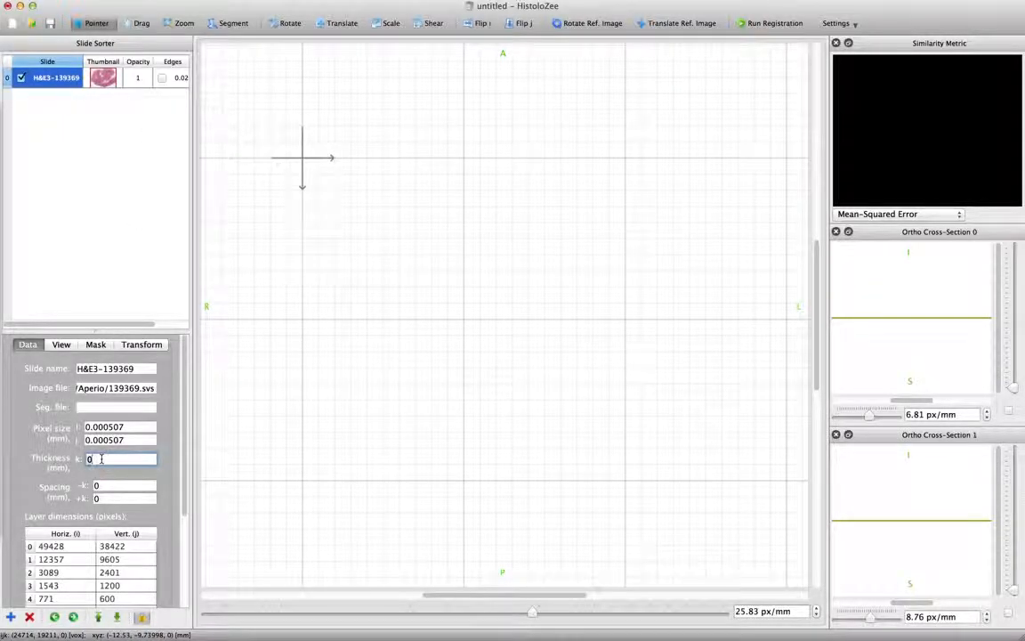
{"action": "type", "text": "1"}
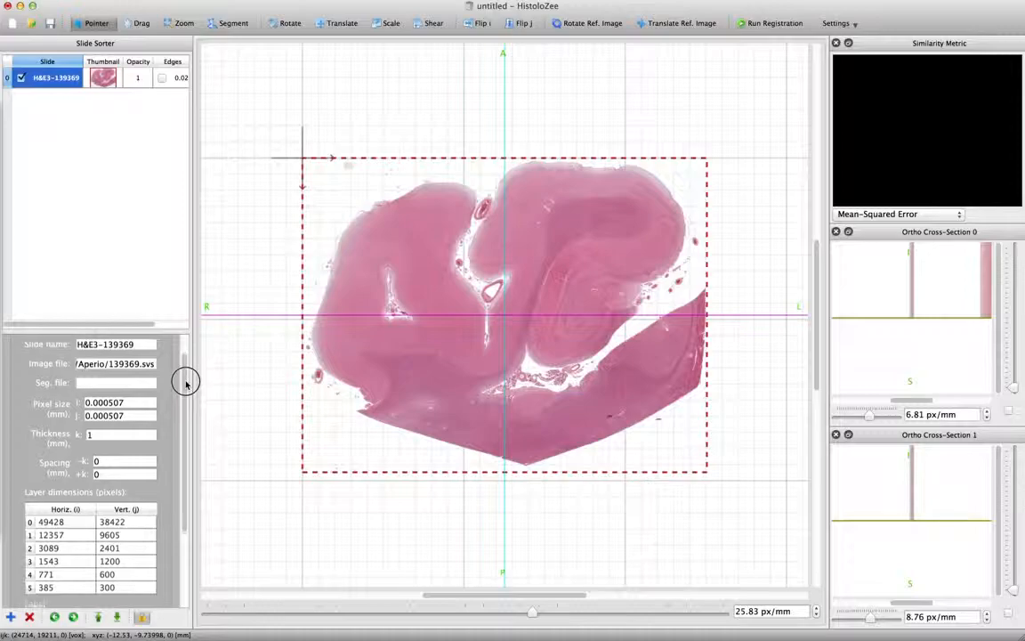
{"action": "left_click", "coordinate": [62, 344]}
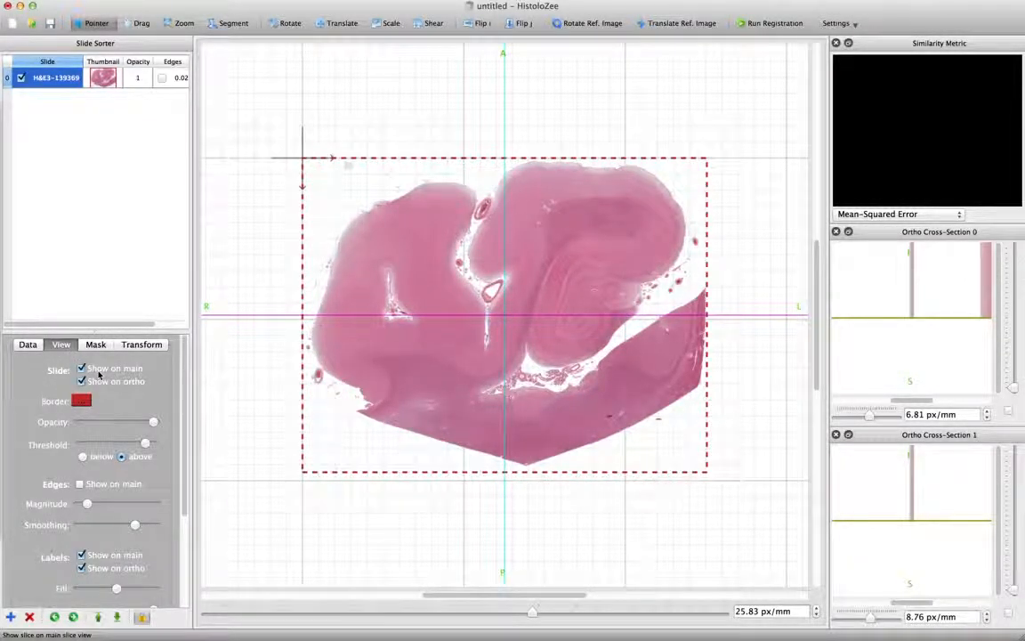
{"action": "left_click", "coordinate": [96, 368]}
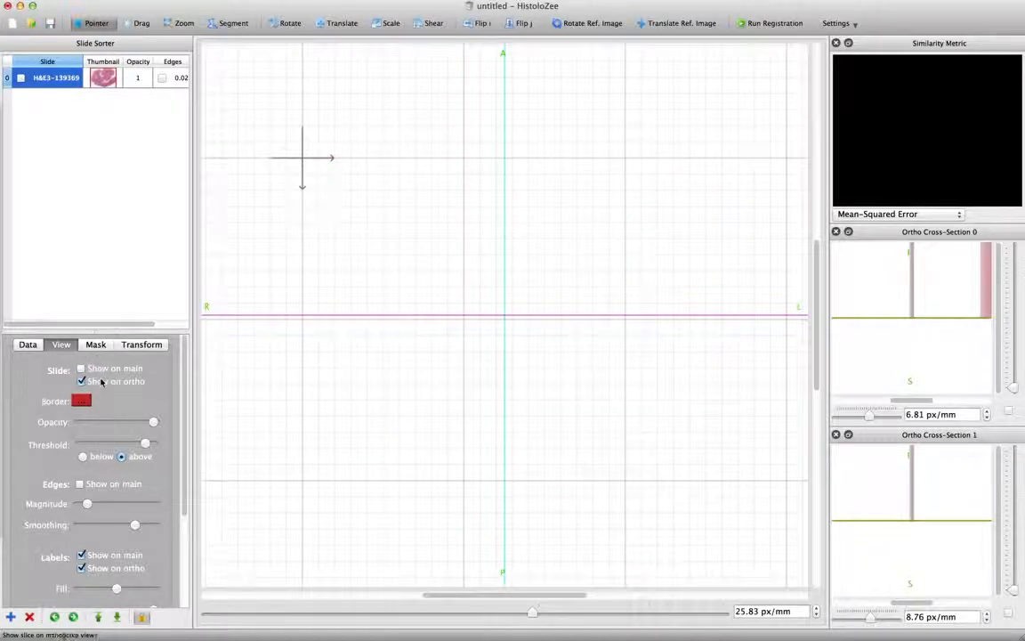
{"action": "left_click", "coordinate": [102, 382]}
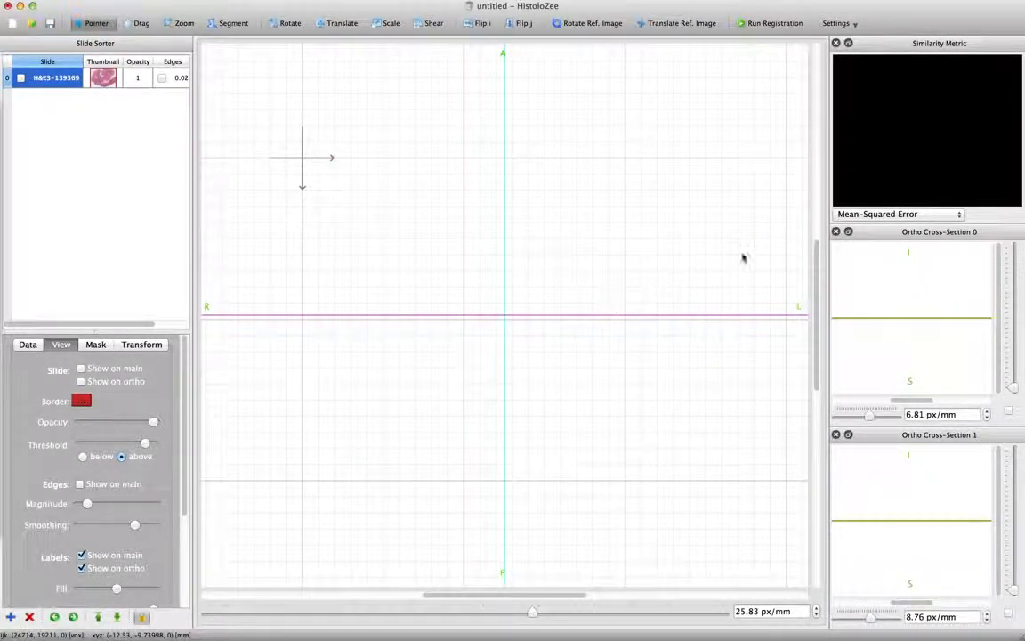
- Narrow the slide sorter, widen the ortho cross-section area and close the Similarity Metric panel
{"action": "left_click_drag", "start_coordinate": [189, 113], "coordinate": [36, 108]}
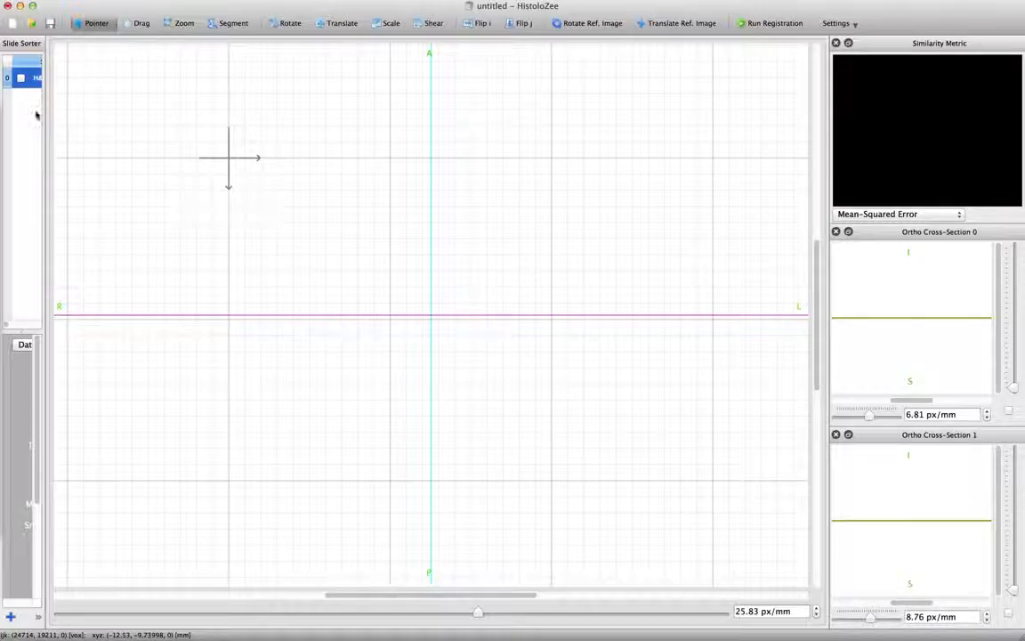
{"action": "left_click_drag", "start_coordinate": [828, 197], "coordinate": [535, 197]}
{"action": "left_click", "coordinate": [543, 43]}
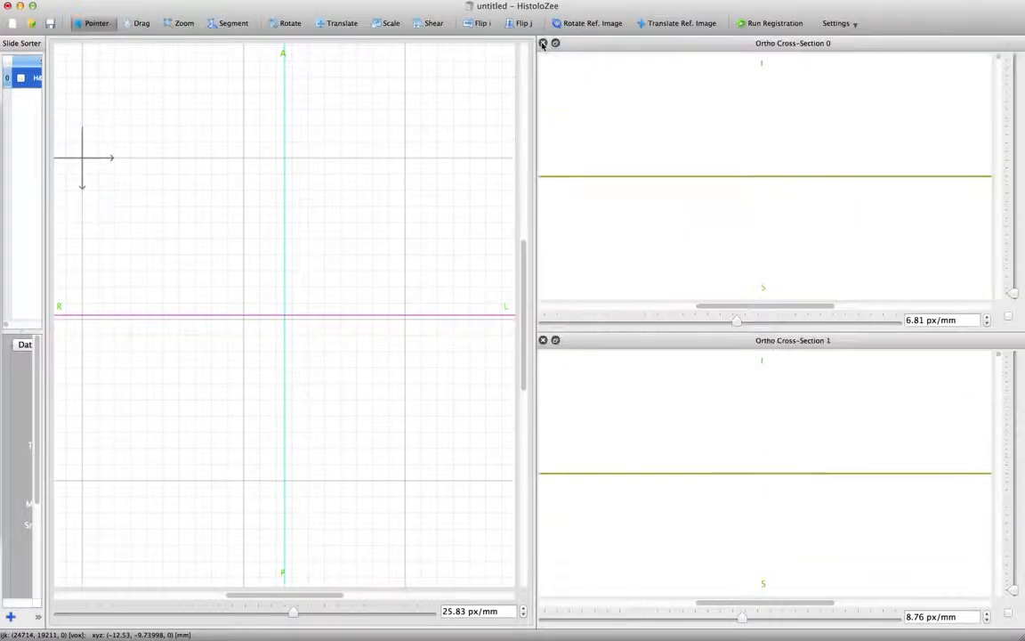
{"action": "left_click_drag", "start_coordinate": [541, 47], "coordinate": [540, 56]}
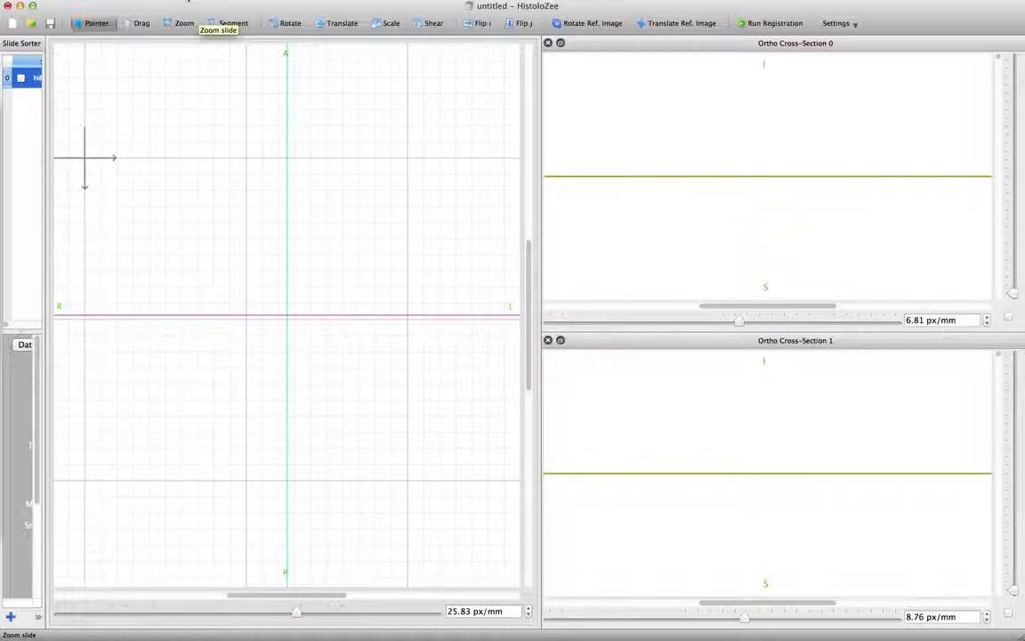
- Import the 3D reference image NDRI65344-L_hippo_200um_stitch_20111021-reorient.nii.gz from the NDRI65344-L MRI folder under hippoatlas/data/input-block-MRI
{"action": "left_click", "coordinate": [188, 2]}
{"action": "left_click", "coordinate": [187, 8]}
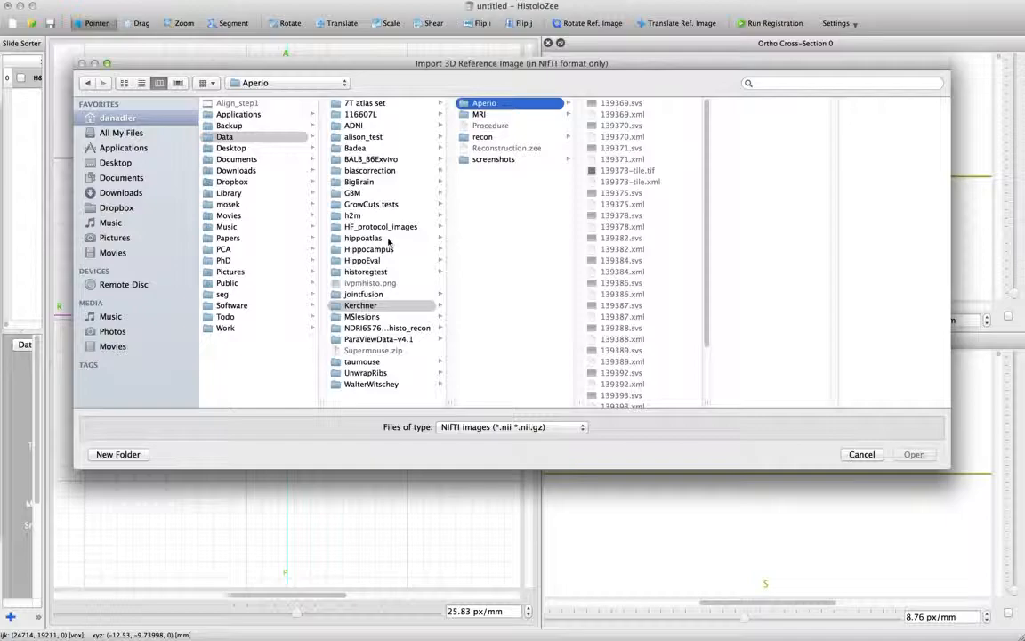
{"action": "left_click", "coordinate": [388, 239]}
{"action": "left_click", "coordinate": [481, 160]}
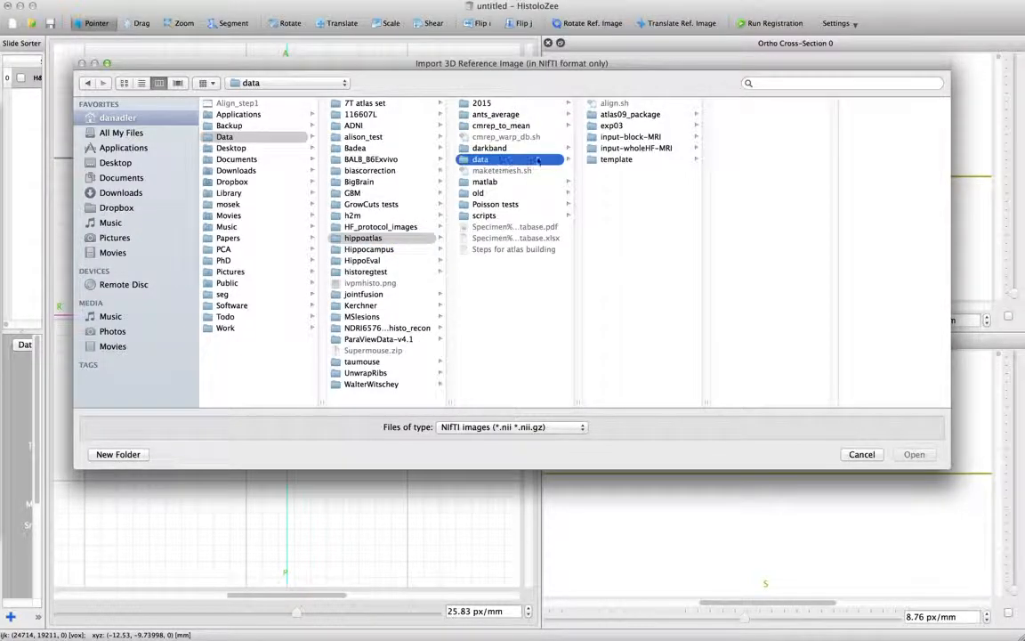
{"action": "left_click", "coordinate": [637, 137]}
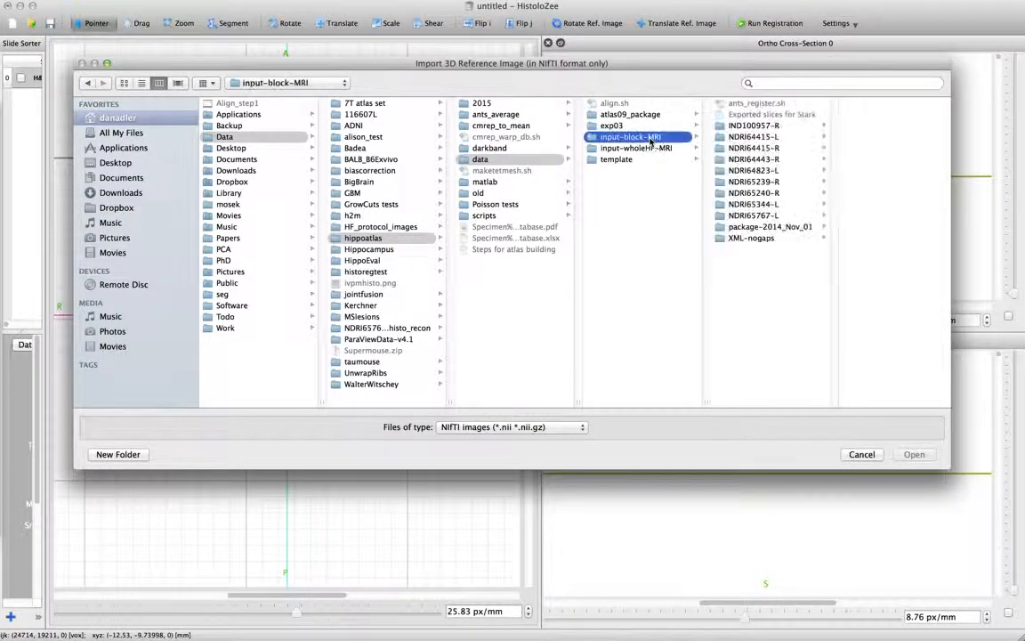
{"action": "left_click", "coordinate": [778, 204]}
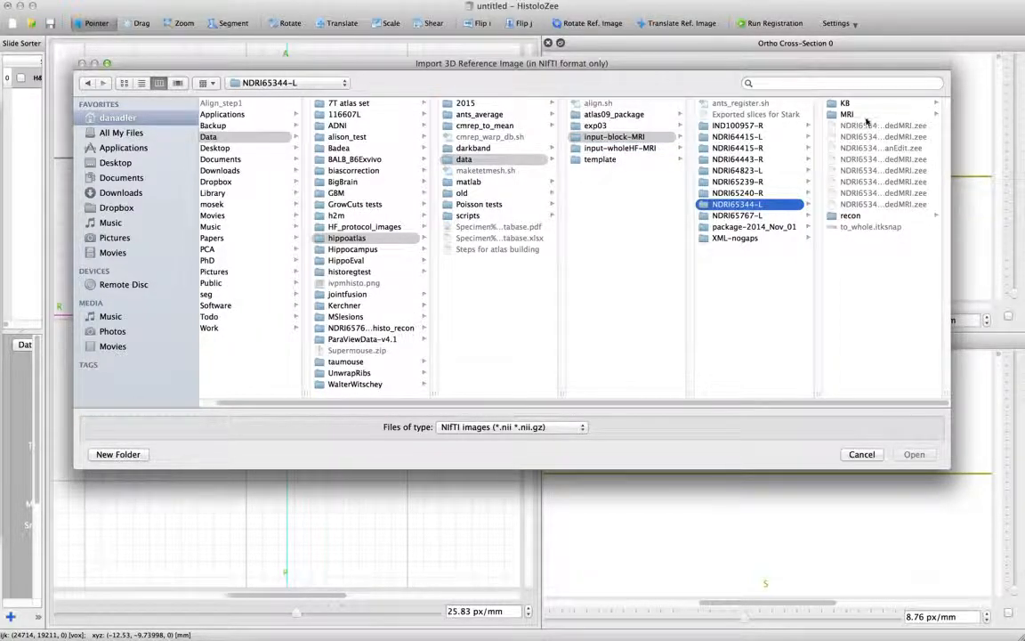
{"action": "left_click", "coordinate": [850, 114]}
{"action": "left_click", "coordinate": [887, 149]}
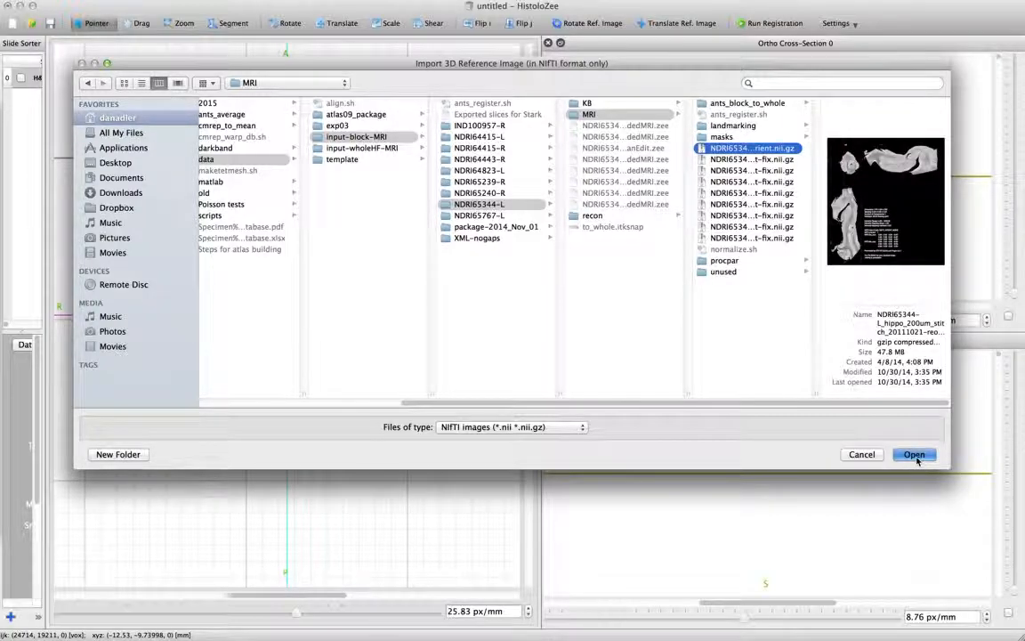
{"action": "left_click", "coordinate": [914, 455]}
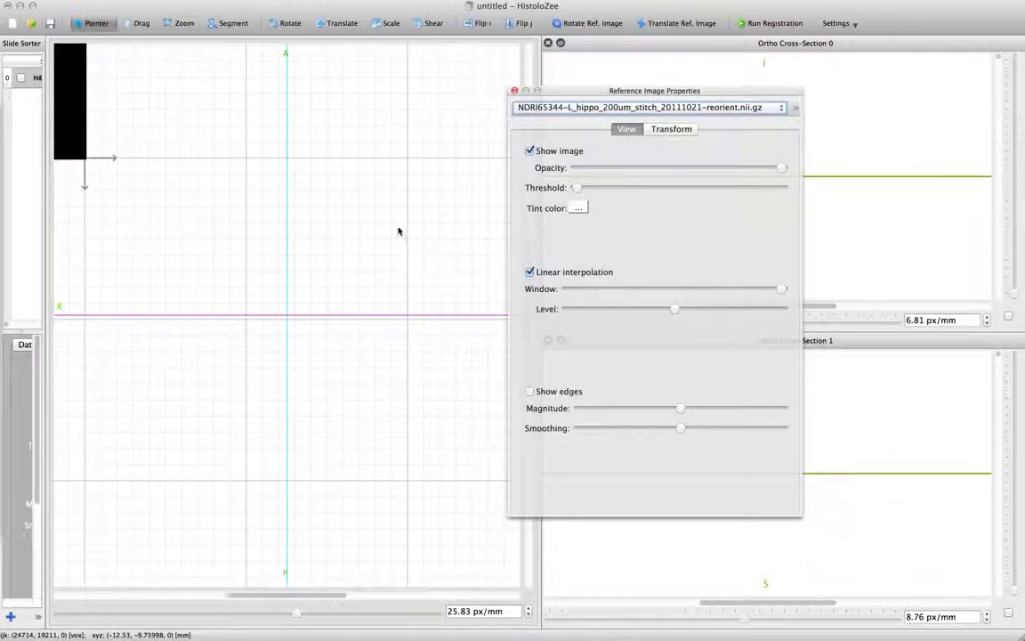
- Frame the whole reference image in the main view at 9.44 px/mm and move its properties window clear of the cross-sections
{"action": "left_click", "coordinate": [140, 23]}
{"action": "left_click_drag", "start_coordinate": [149, 119], "coordinate": [450, 420]}
{"action": "left_click_drag", "start_coordinate": [231, 195], "coordinate": [388, 289]}
{"action": "left_click_drag", "start_coordinate": [591, 96], "coordinate": [624, 165]}
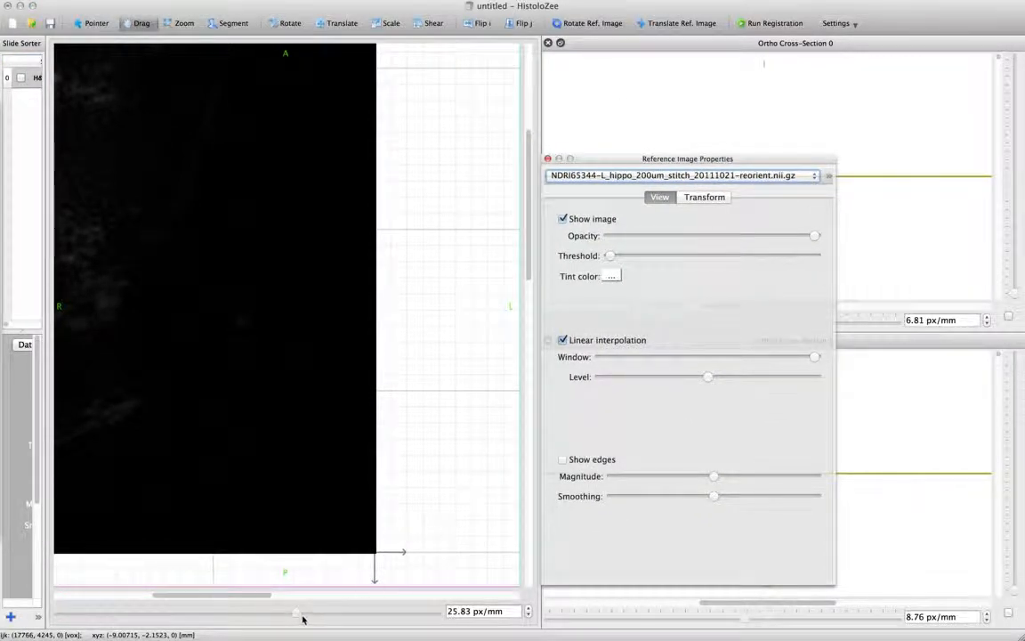
{"action": "left_click_drag", "start_coordinate": [297, 613], "coordinate": [273, 614]}
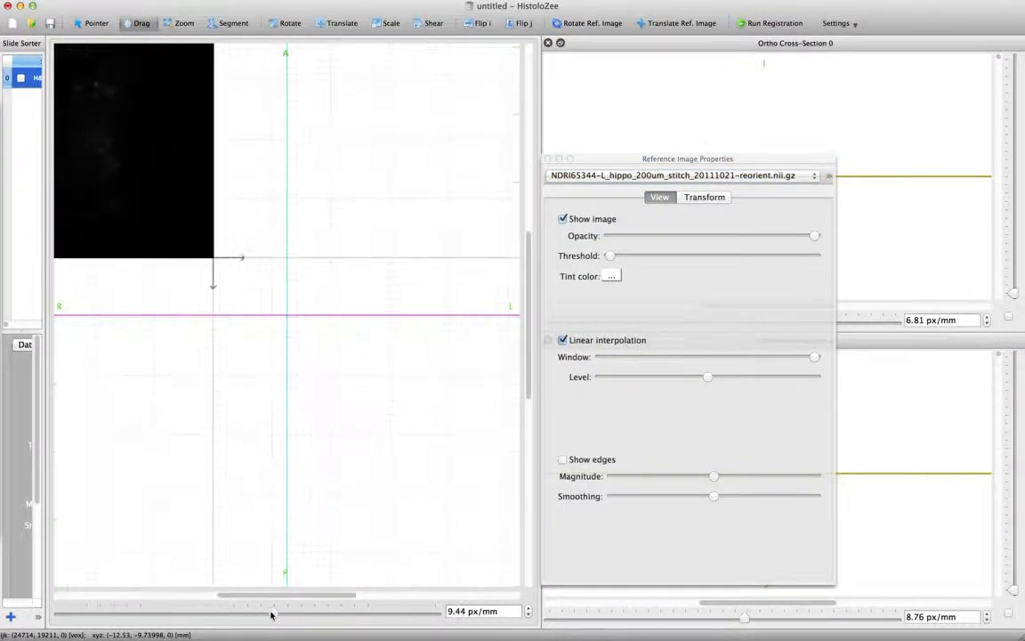
{"action": "left_click_drag", "start_coordinate": [167, 234], "coordinate": [389, 525]}
{"action": "left_click_drag", "start_coordinate": [728, 163], "coordinate": [178, 438]}
- Place the crosshair at the middle of the reference image and link both ortho cross-sections to it, bringing the MRI into view
{"action": "left_click", "coordinate": [93, 24]}
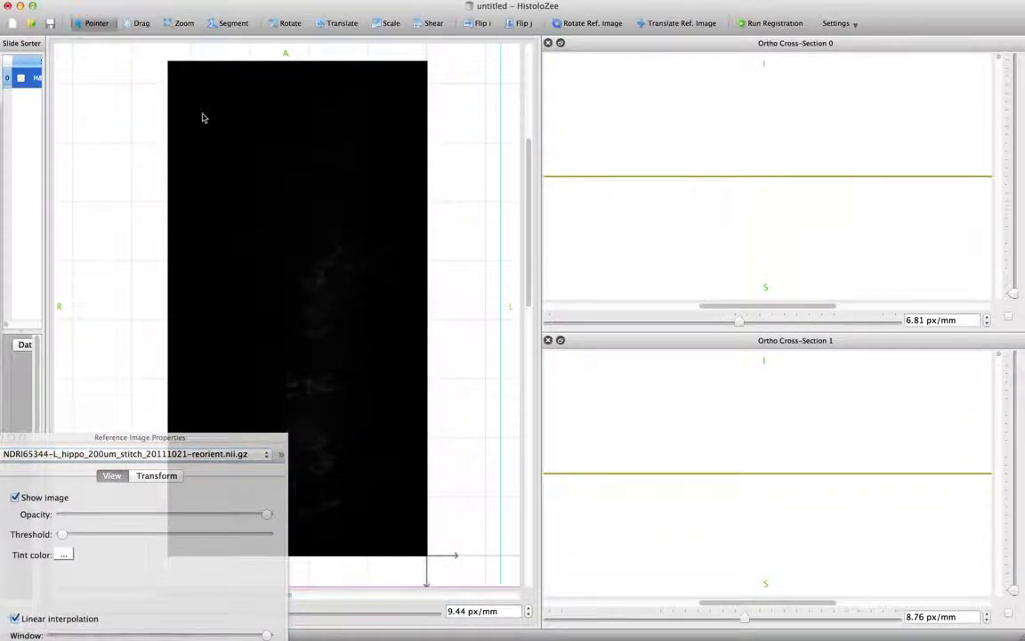
{"action": "left_click", "coordinate": [299, 310]}
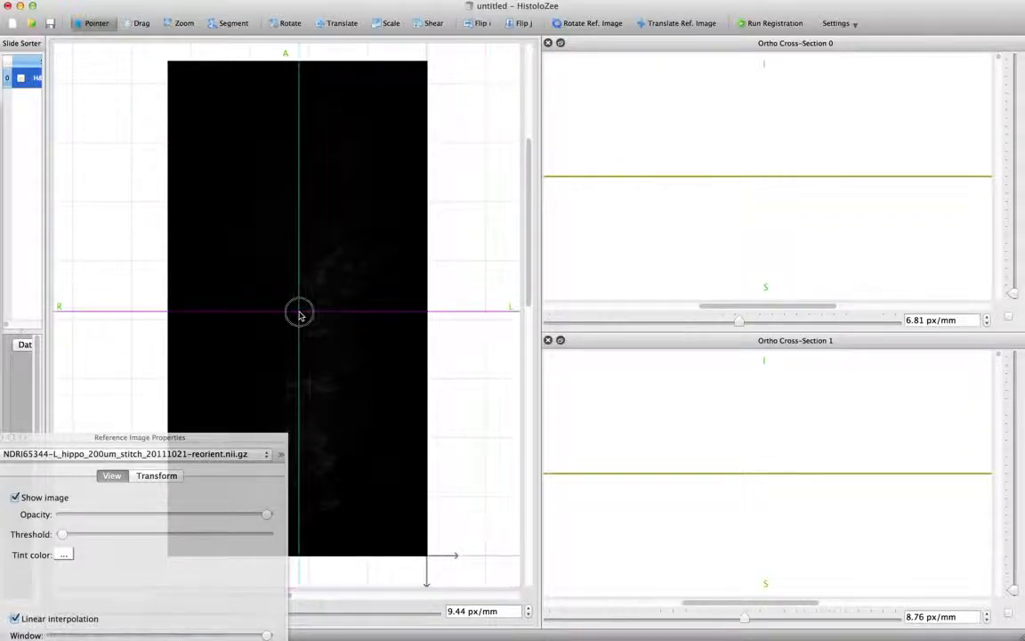
{"action": "left_click", "coordinate": [1009, 317]}
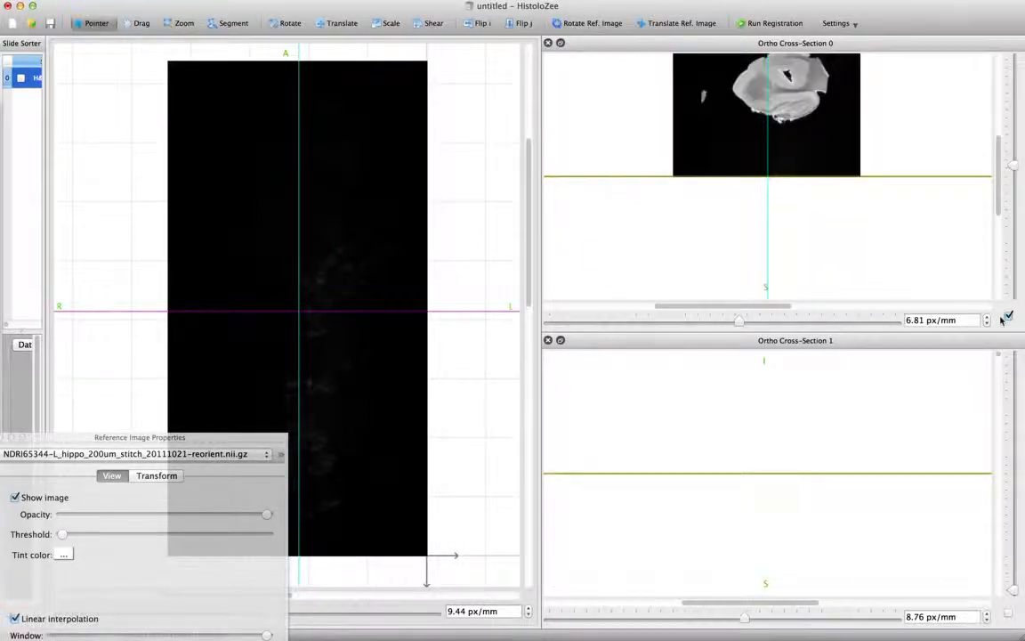
{"action": "left_click", "coordinate": [1007, 614]}
{"action": "left_click_drag", "start_coordinate": [997, 501], "coordinate": [996, 475]}
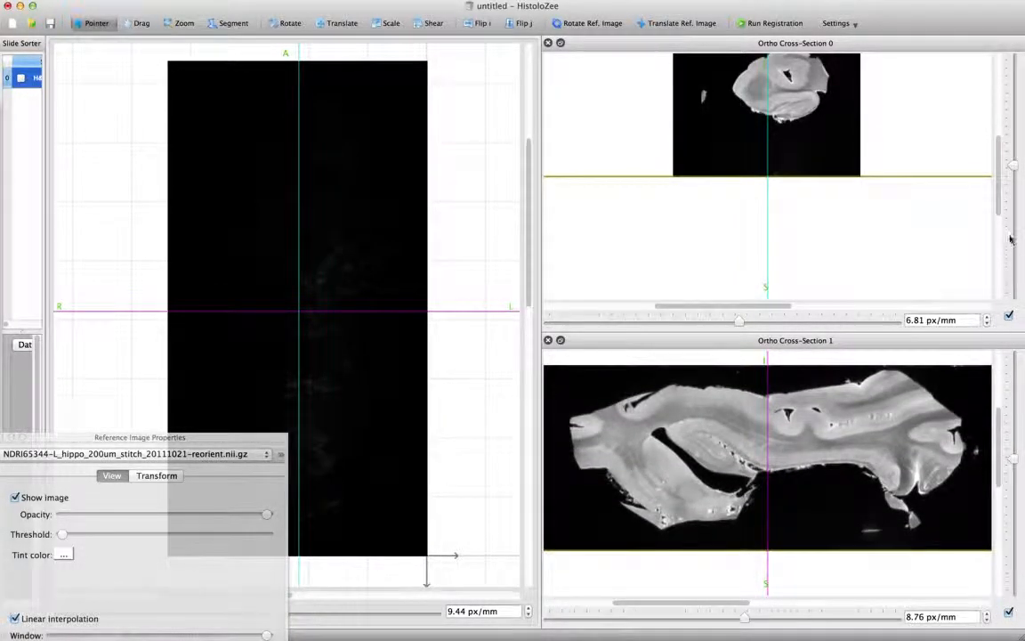
{"action": "left_click_drag", "start_coordinate": [996, 192], "coordinate": [995, 164]}
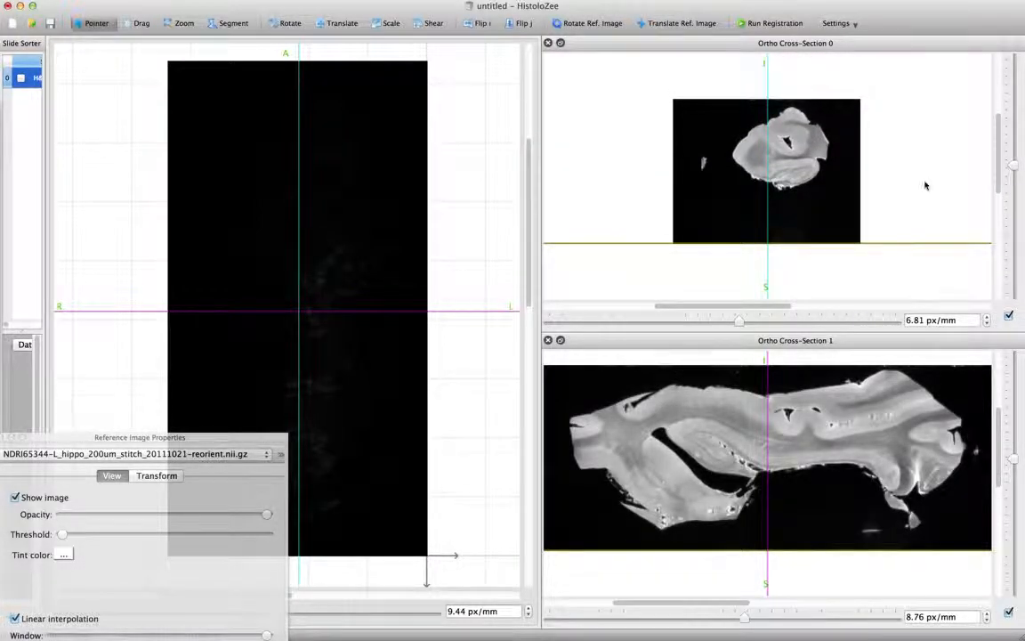
- Set the histology slide stack's anatomical orientation to the standard Coronal option without flips and apply it
{"action": "left_click_drag", "start_coordinate": [259, 439], "coordinate": [116, 435]}
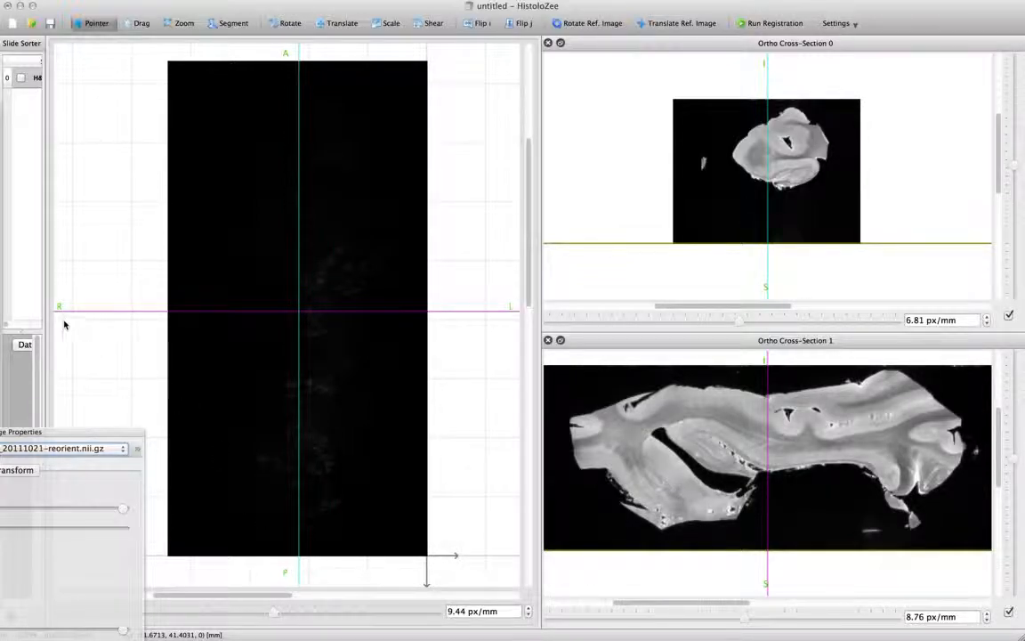
{"action": "left_click_drag", "start_coordinate": [73, 432], "coordinate": [294, 422]}
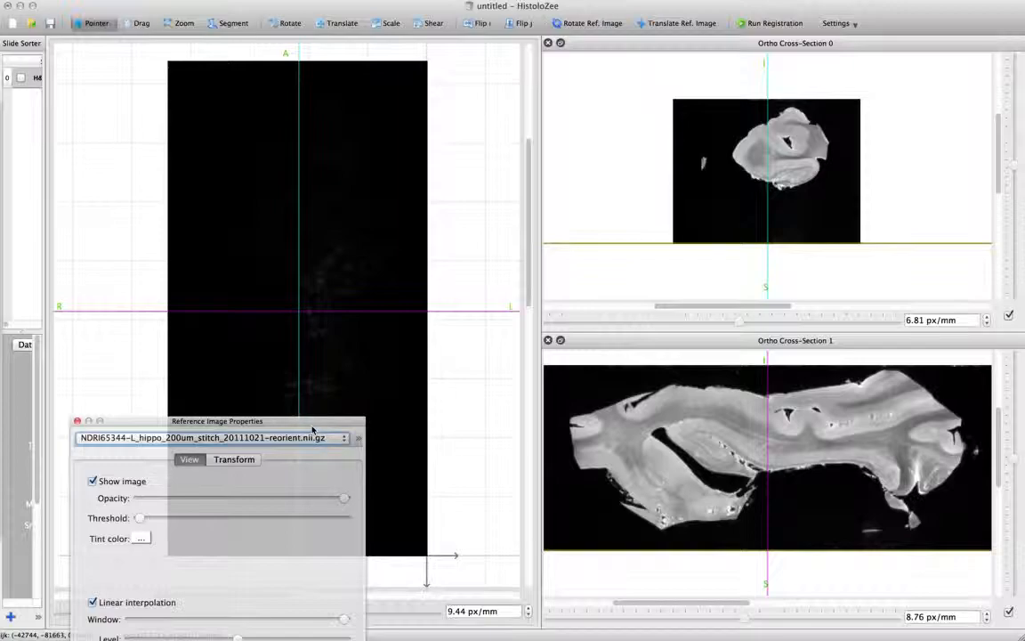
{"action": "left_click_drag", "start_coordinate": [312, 430], "coordinate": [437, 489]}
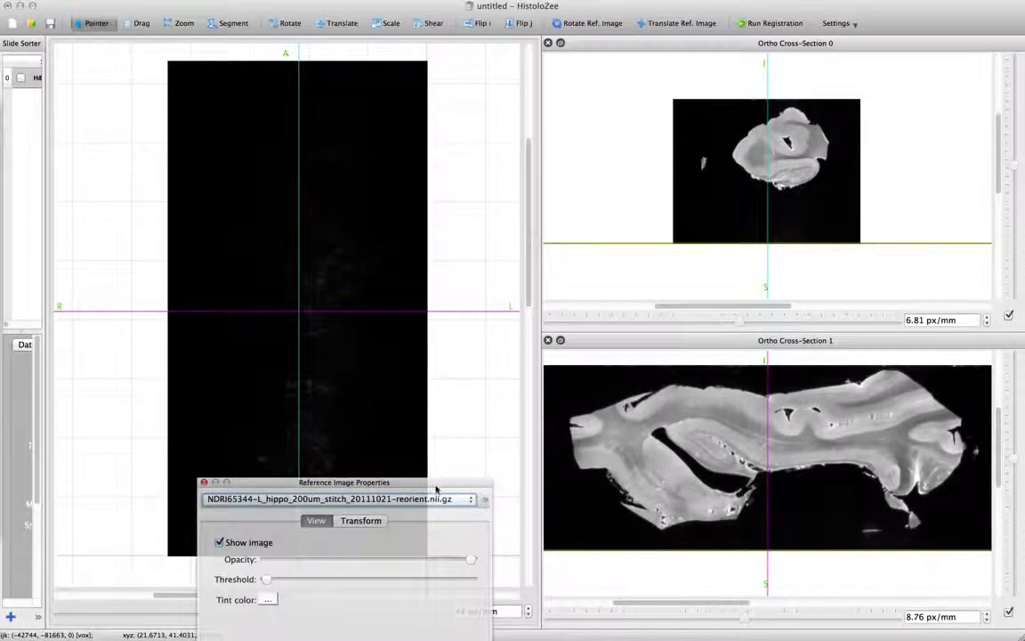
{"action": "left_click", "coordinate": [113, 2]}
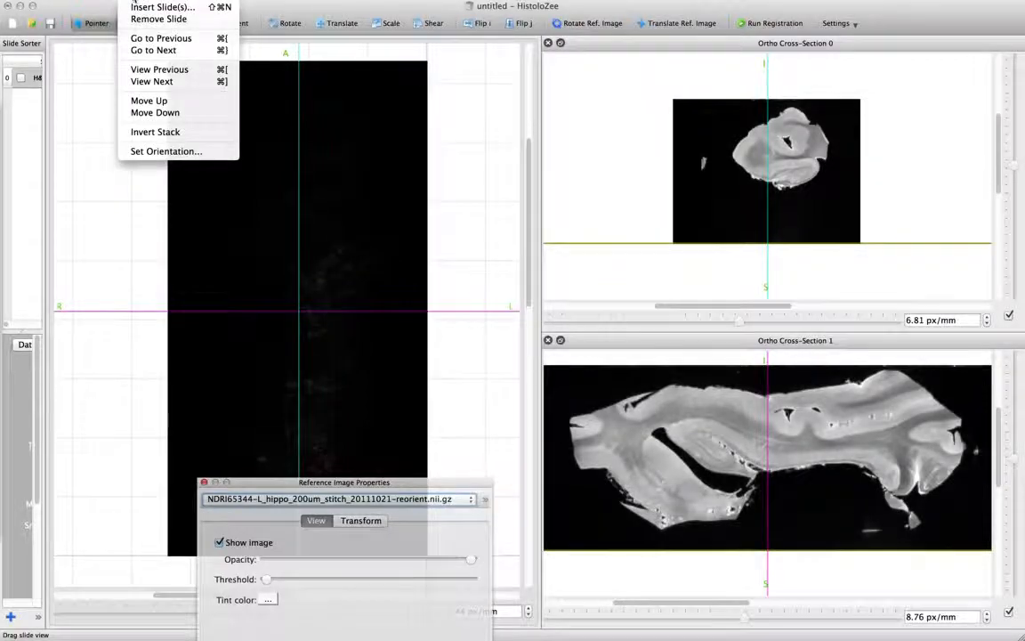
{"action": "left_click", "coordinate": [155, 152]}
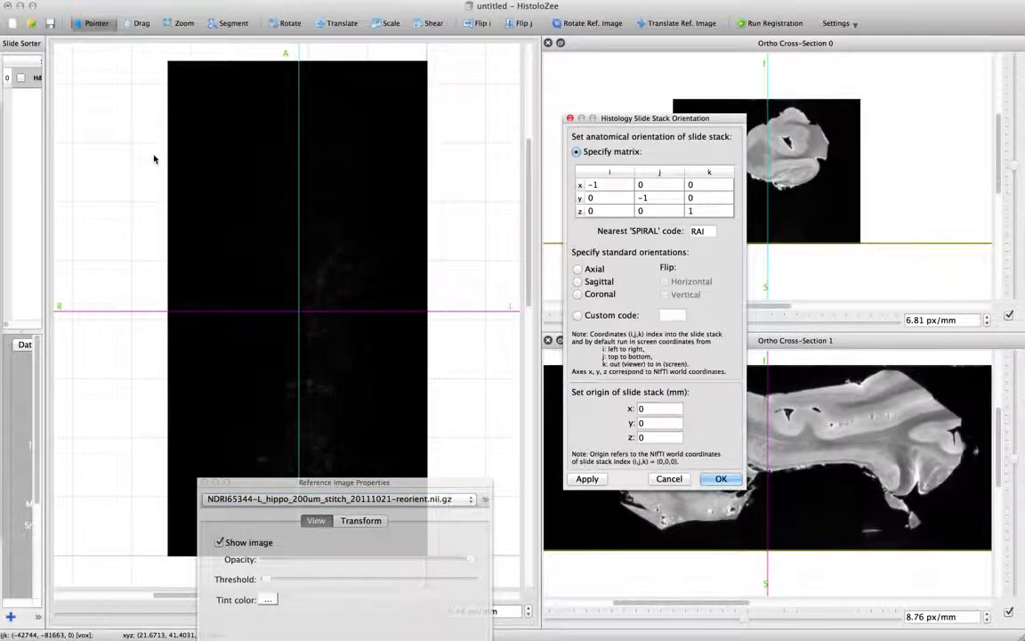
{"action": "left_click_drag", "start_coordinate": [659, 117], "coordinate": [527, 100]}
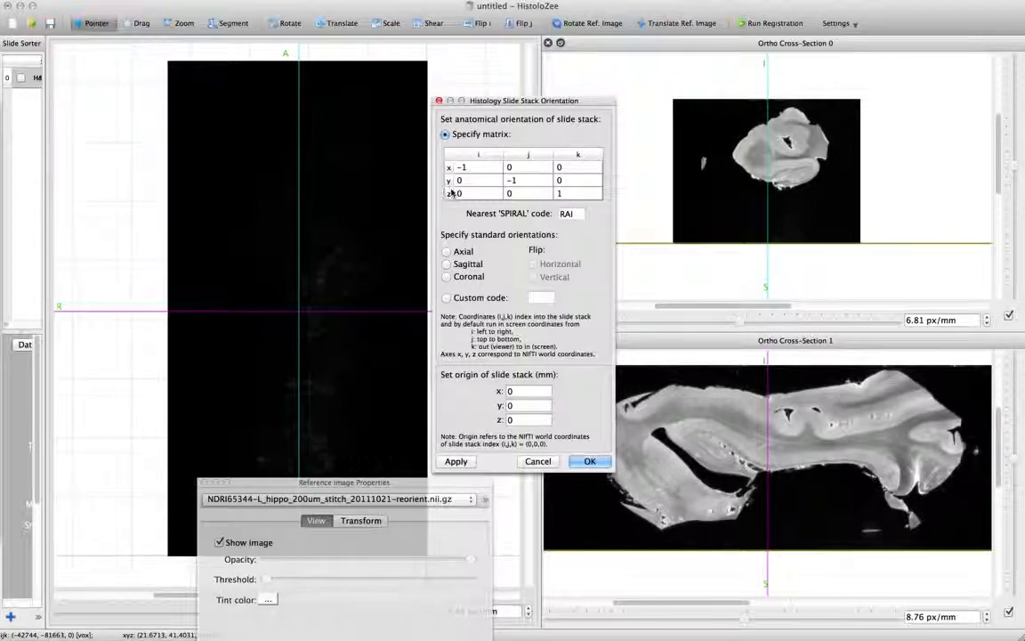
{"action": "left_click", "coordinate": [467, 278]}
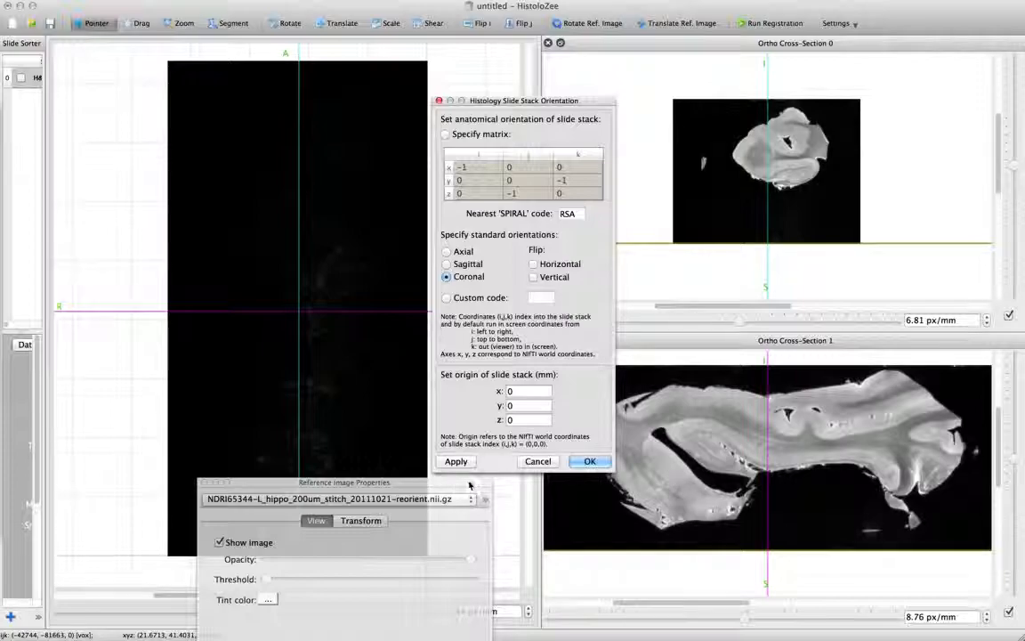
{"action": "left_click", "coordinate": [589, 460]}
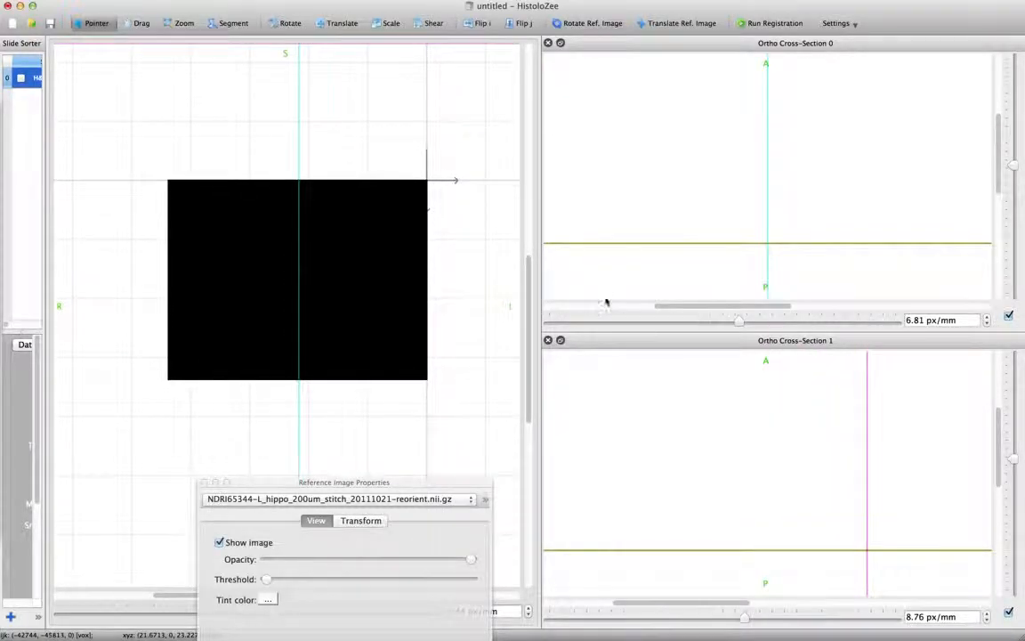
- Place the crosshair near the centre of the coronal reference image and bring the MRI into view in both ortho cross-sections
{"action": "left_click", "coordinate": [298, 268]}
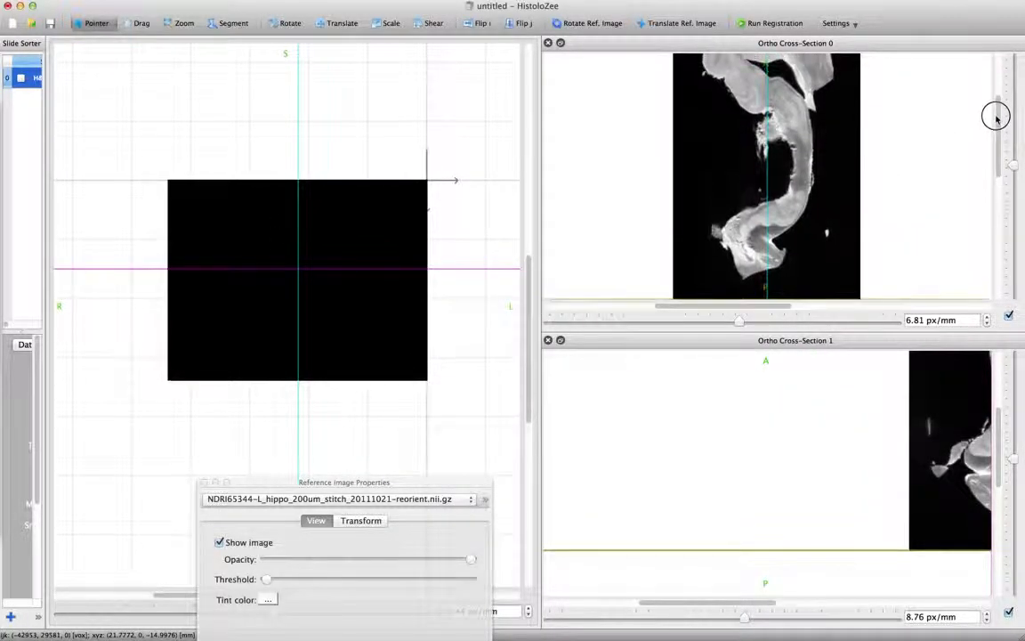
{"action": "left_click_drag", "start_coordinate": [734, 609], "coordinate": [810, 602]}
{"action": "left_click_drag", "start_coordinate": [1000, 429], "coordinate": [1000, 394]}
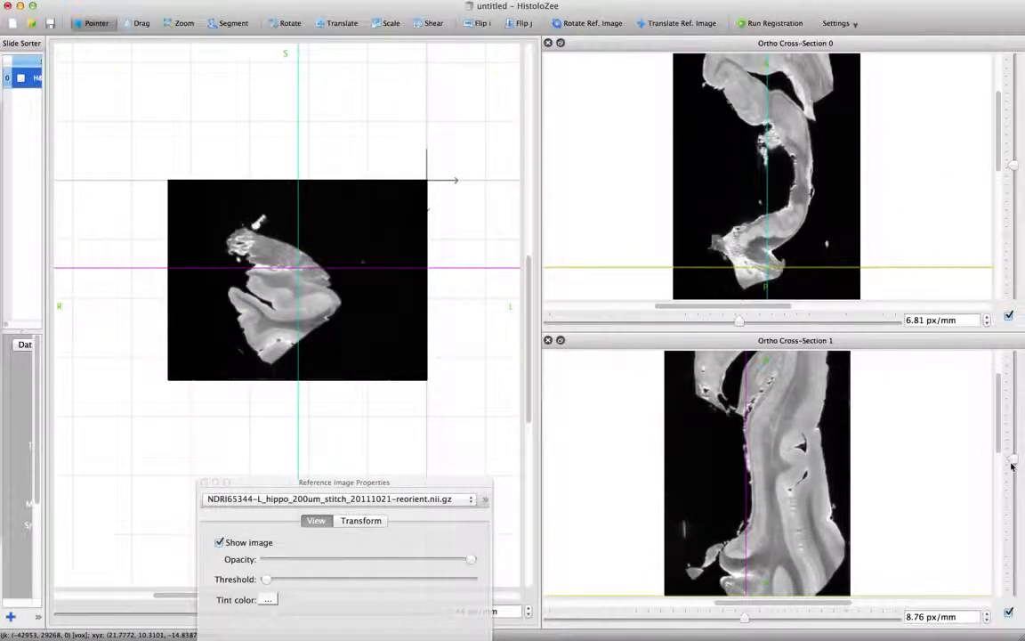
- Move the crosshair through the tissue in the main view and both ortho cross-sections, to about x 21.9, y 29.0, z -19.3 mm
{"action": "left_click_drag", "start_coordinate": [286, 258], "coordinate": [304, 286]}
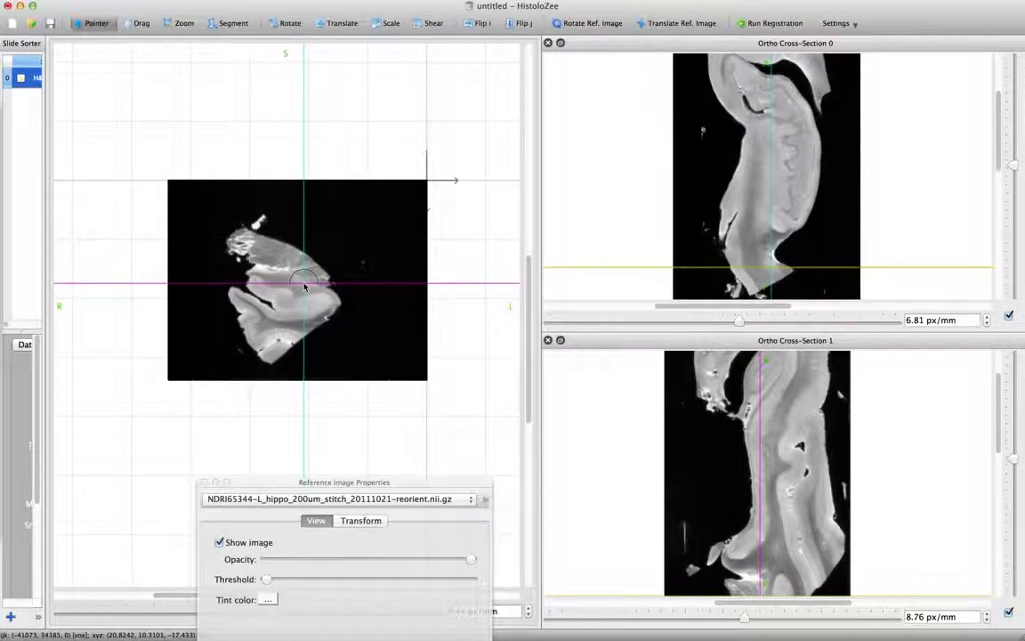
{"action": "left_click_drag", "start_coordinate": [787, 167], "coordinate": [767, 176]}
{"action": "left_click_drag", "start_coordinate": [803, 422], "coordinate": [770, 435]}
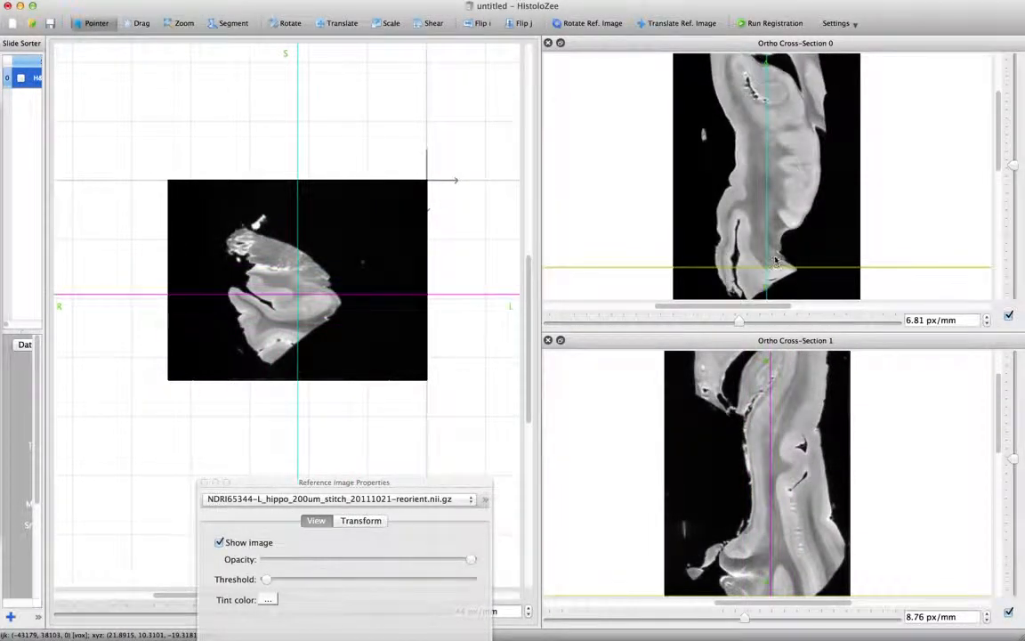
{"action": "left_click_drag", "start_coordinate": [783, 267], "coordinate": [778, 188]}
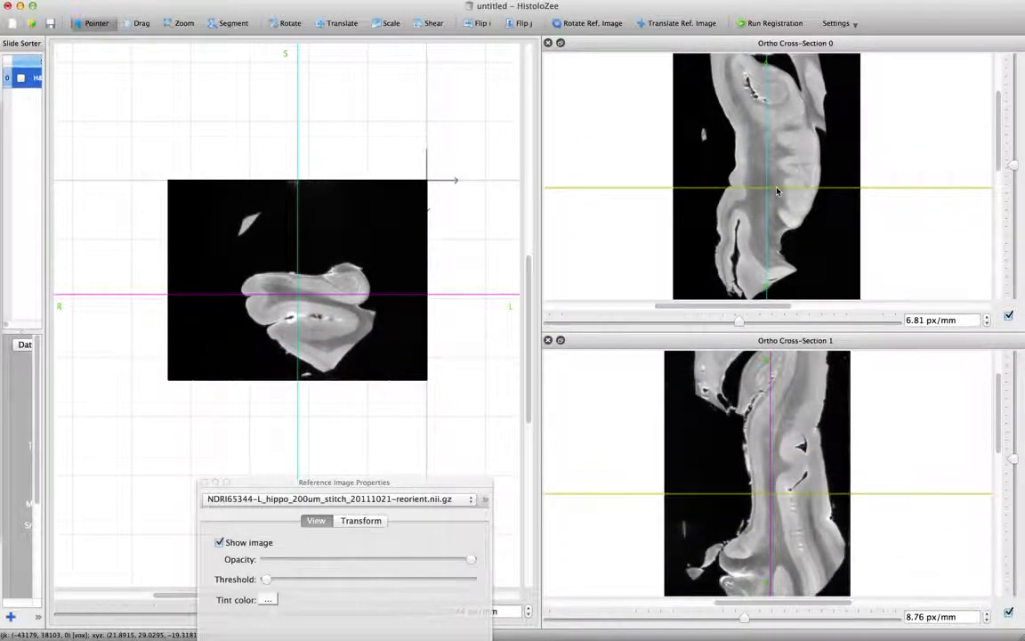
- Make the reference image's transform origin follow the crosshairs and place the crosshair at about x 13.7, z -17.3 mm in the main view
{"action": "left_click_drag", "start_coordinate": [396, 487], "coordinate": [564, 113]}
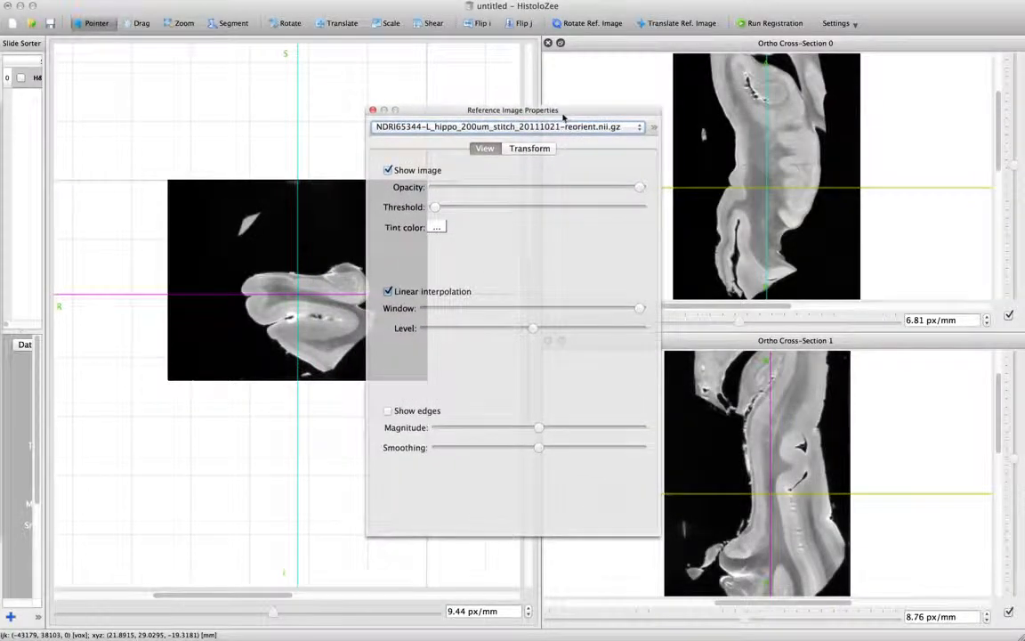
{"action": "left_click", "coordinate": [520, 127]}
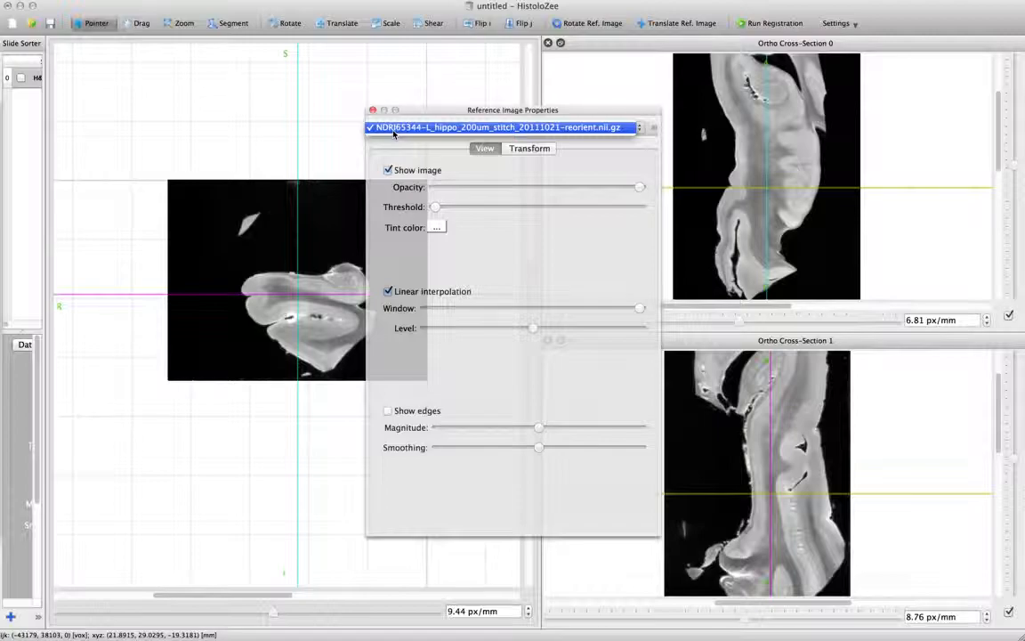
{"action": "left_click", "coordinate": [561, 131]}
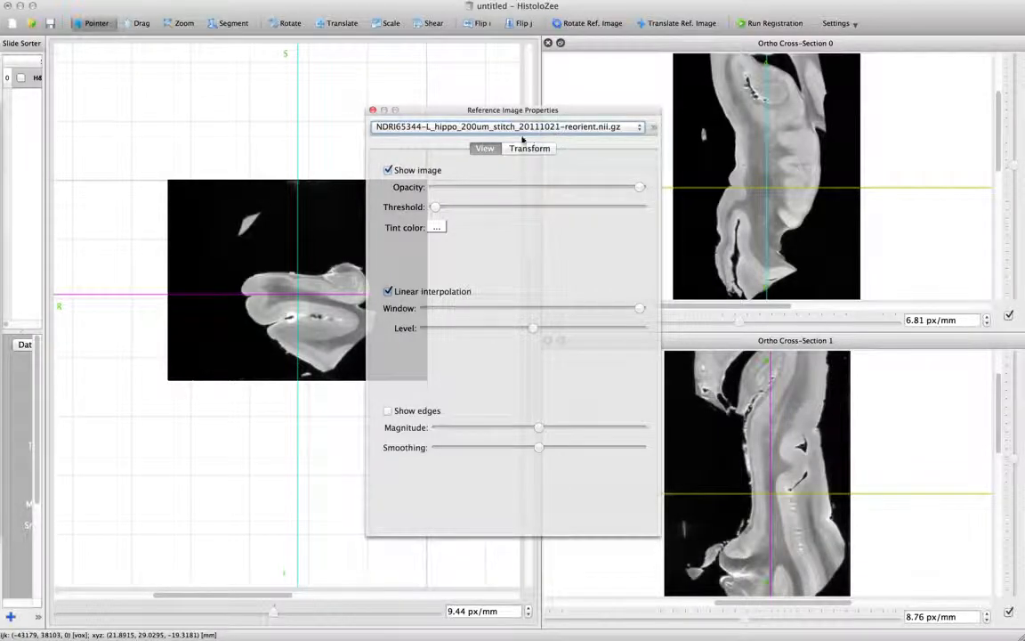
{"action": "left_click", "coordinate": [529, 147]}
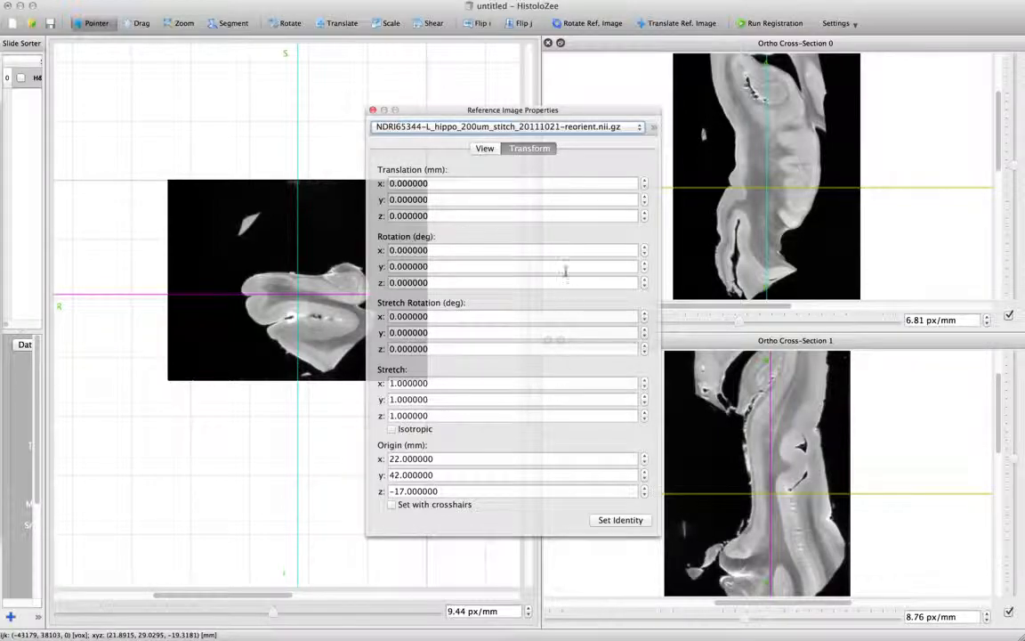
{"action": "left_click", "coordinate": [404, 505]}
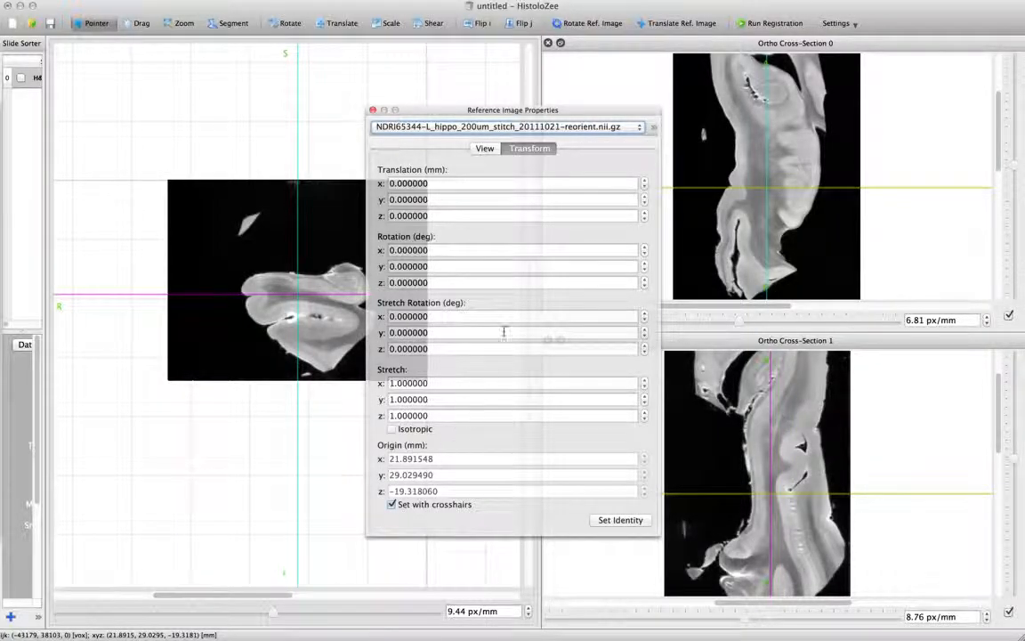
{"action": "left_click_drag", "start_coordinate": [574, 114], "coordinate": [723, 190]}
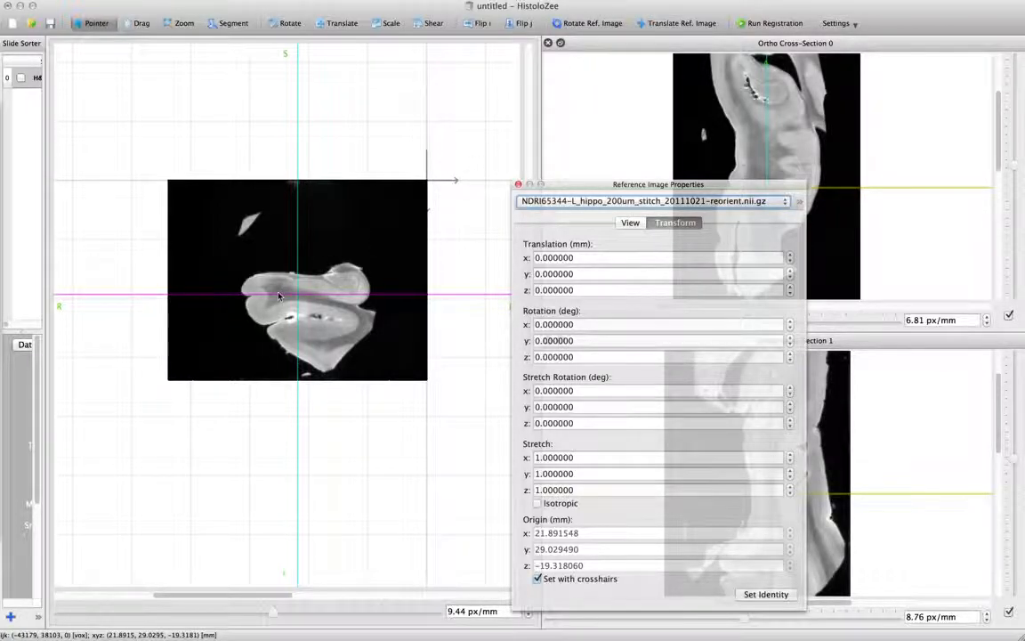
{"action": "left_click_drag", "start_coordinate": [300, 302], "coordinate": [347, 285]}
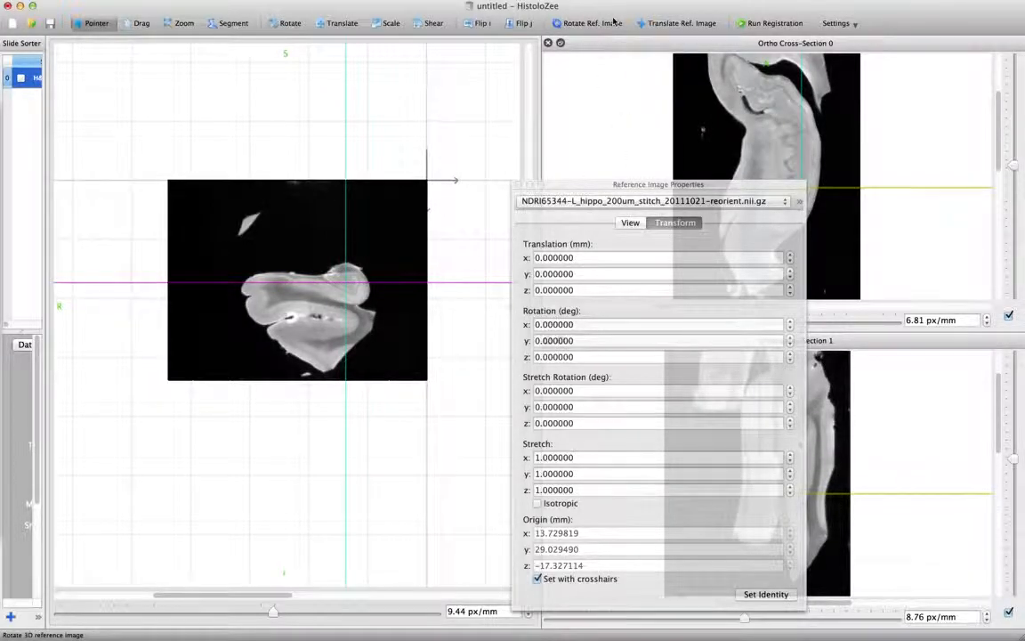
- Rotate the reference image freehand about the crosshair origin by about -2.67° in x, 6.47° in y and -1.35° in z
{"action": "left_click", "coordinate": [565, 23]}
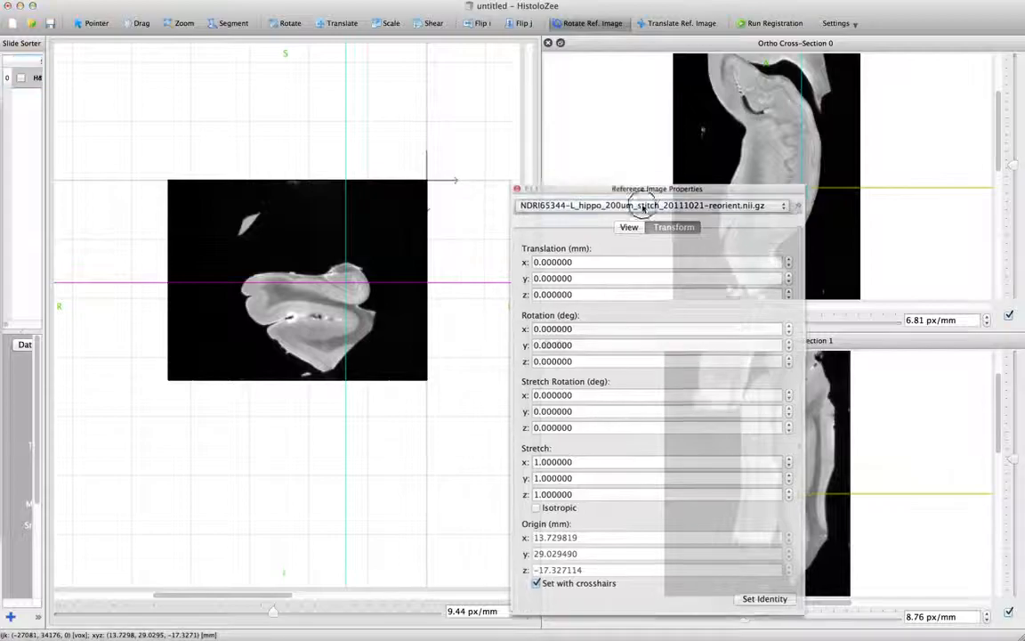
{"action": "left_click_drag", "start_coordinate": [647, 180], "coordinate": [509, 455]}
{"action": "left_click_drag", "start_coordinate": [435, 362], "coordinate": [360, 183]}
- Place the crosshair at about x 23.6, z -22.0 mm and rotate the reference image around it to about 1.42° in y
{"action": "left_click", "coordinate": [95, 26]}
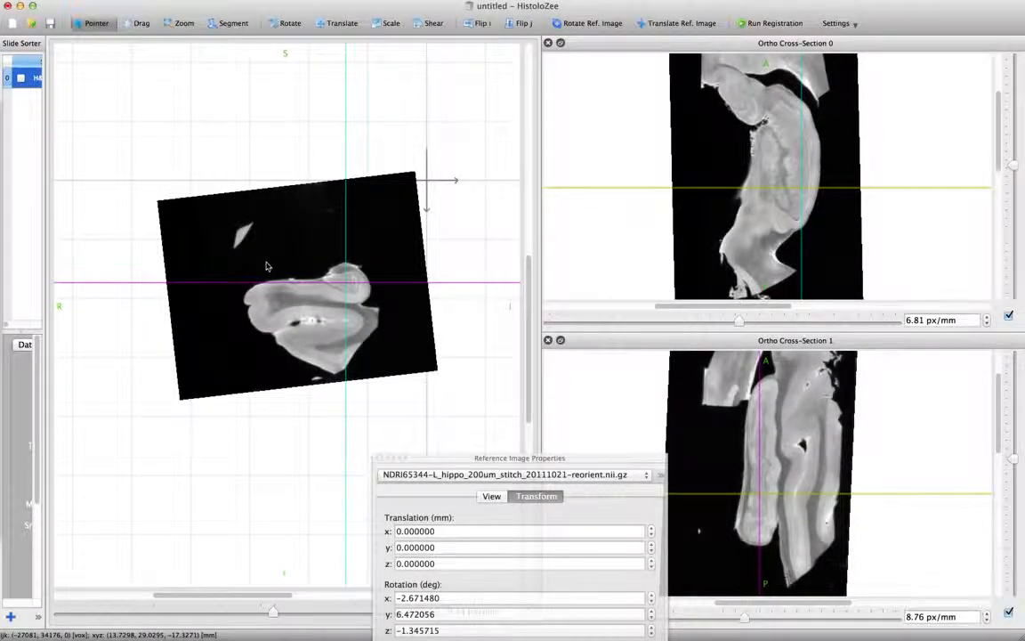
{"action": "left_click", "coordinate": [287, 309]}
{"action": "left_click", "coordinate": [605, 23]}
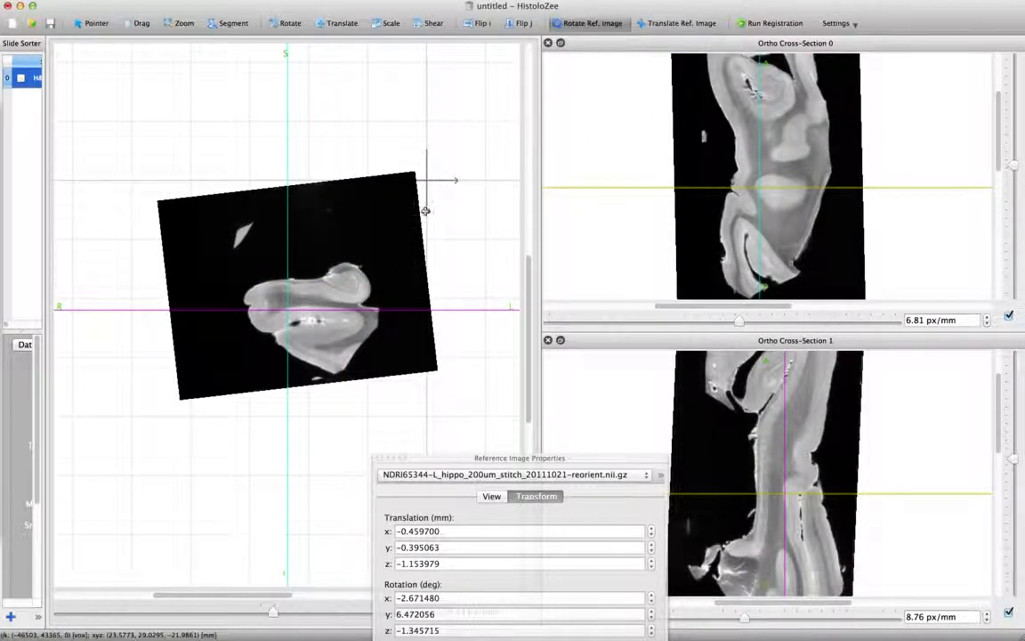
{"action": "left_click_drag", "start_coordinate": [313, 197], "coordinate": [407, 238]}
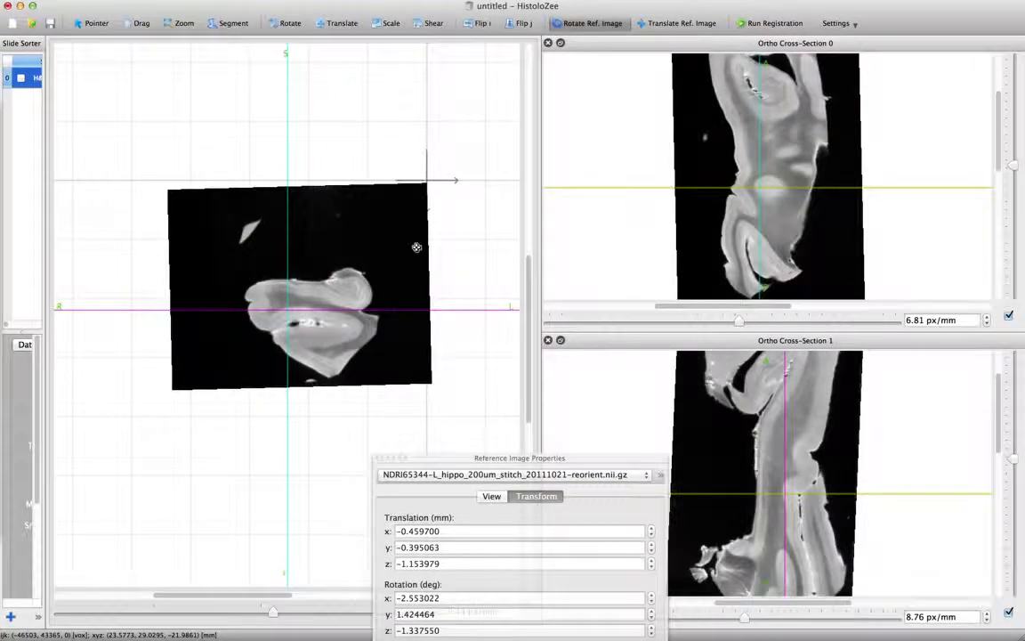
- Reset the reference image's transform to identity and make its origin follow the crosshairs again
{"action": "left_click_drag", "start_coordinate": [532, 454], "coordinate": [556, 110]}
{"action": "left_click", "coordinate": [637, 524]}
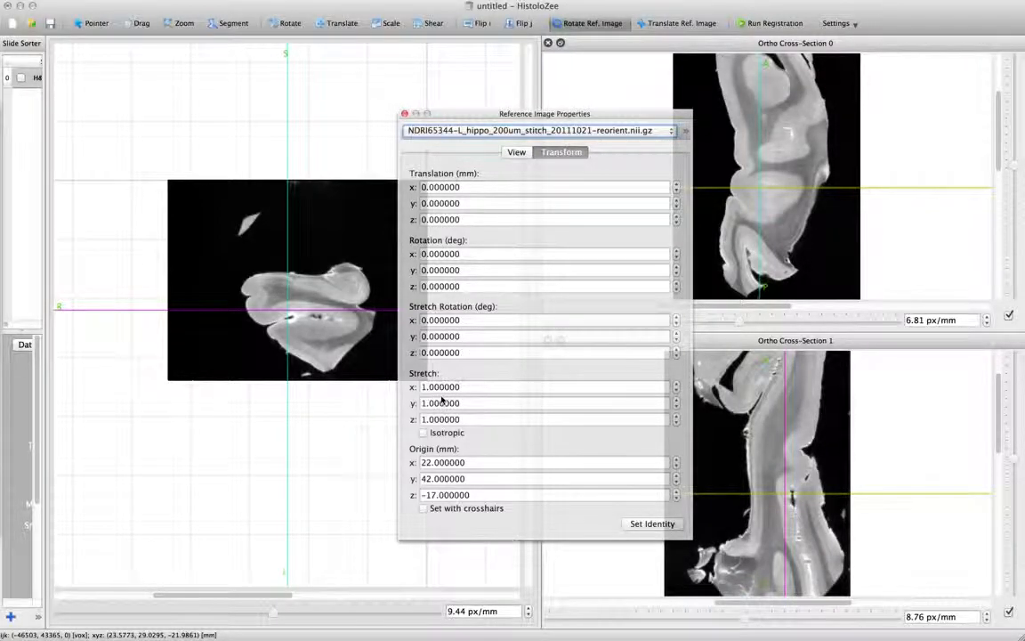
{"action": "left_click", "coordinate": [463, 511]}
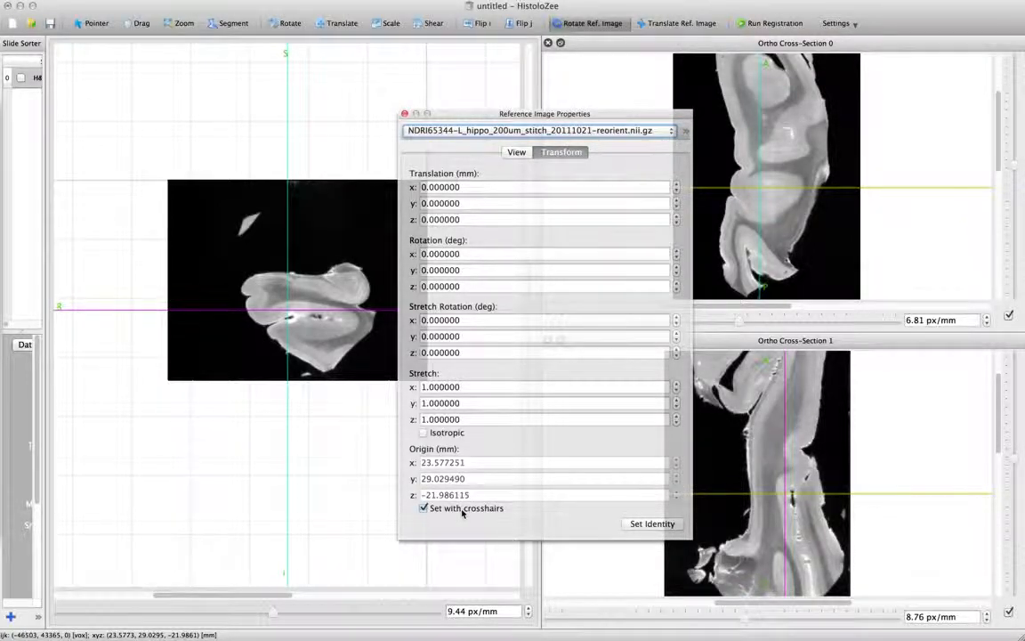
- Set the reference image's tint color to Salmon from the Crayons palette
{"action": "left_click", "coordinate": [518, 153]}
{"action": "left_click_drag", "start_coordinate": [529, 116], "coordinate": [586, 149]}
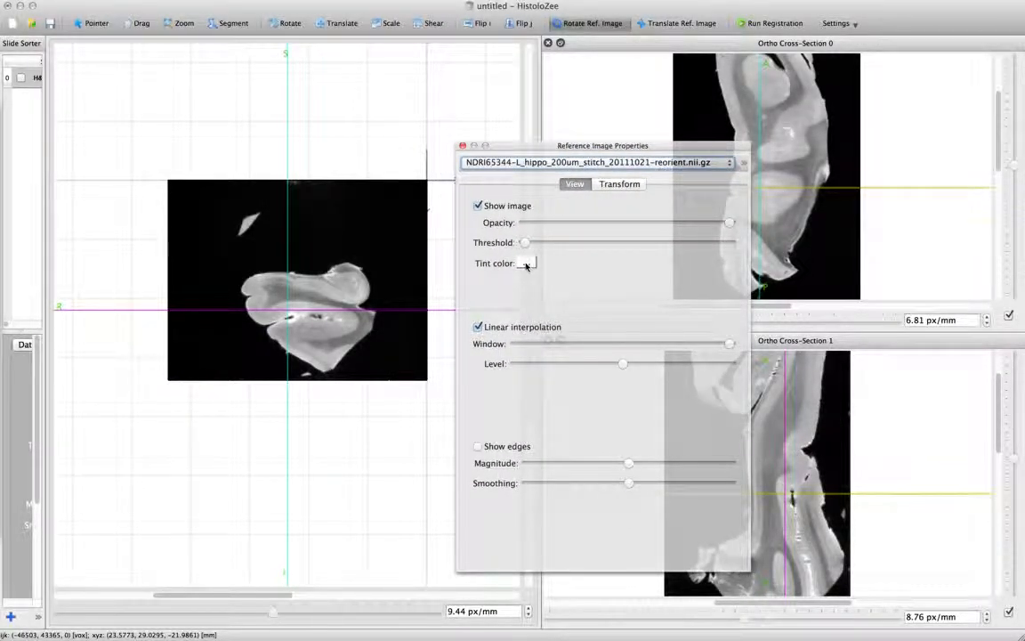
{"action": "left_click_drag", "start_coordinate": [385, 273], "coordinate": [353, 303]}
{"action": "left_click", "coordinate": [526, 263]}
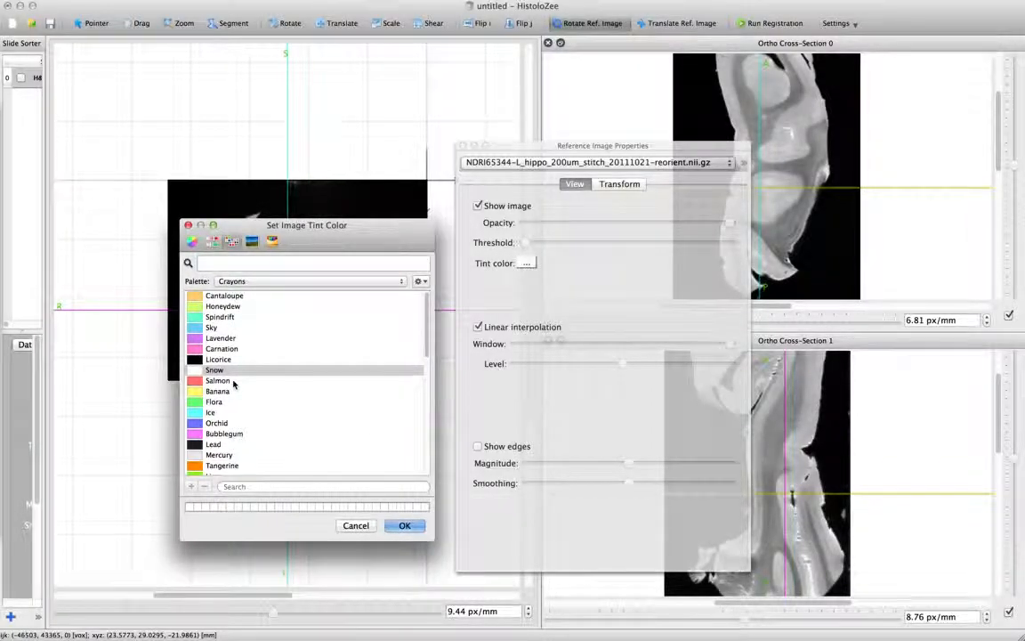
{"action": "scroll", "coordinate": [235, 380], "scroll_direction": "down", "scroll_amount": 3}
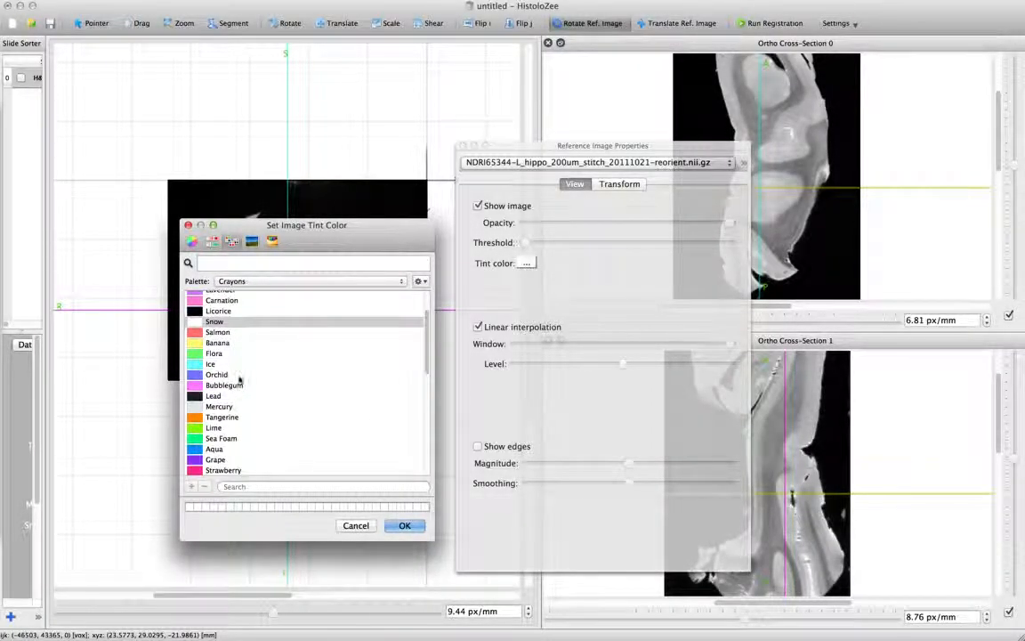
{"action": "left_click", "coordinate": [216, 332]}
{"action": "left_click", "coordinate": [404, 525]}
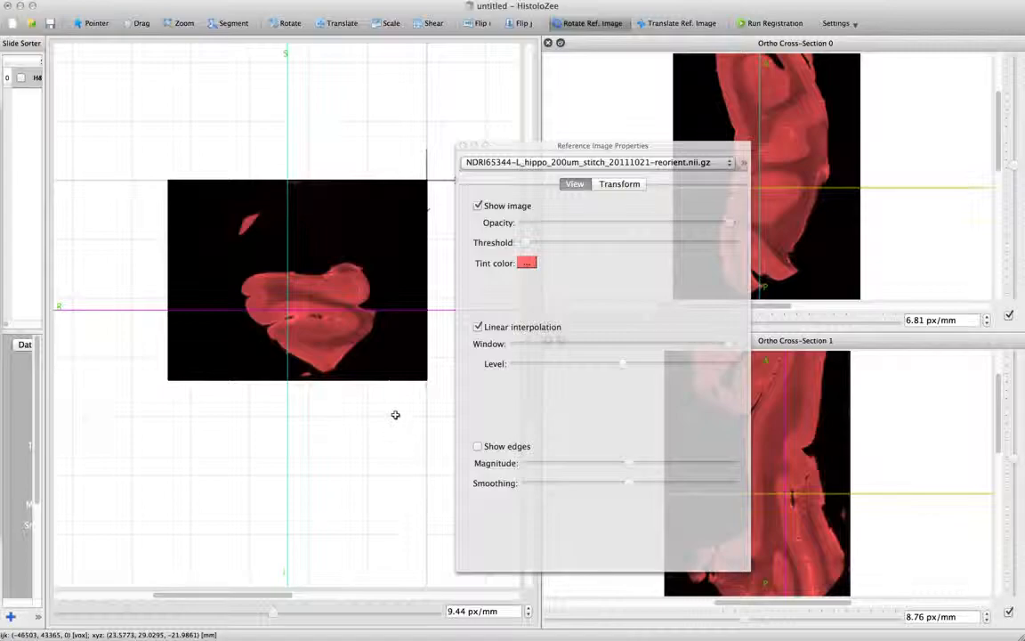
- Import the NDRI65344-L-D_block_200um_sems_20130108 NIfTI file from the MRI folder as an additional 3D reference image
{"action": "left_click", "coordinate": [744, 163]}
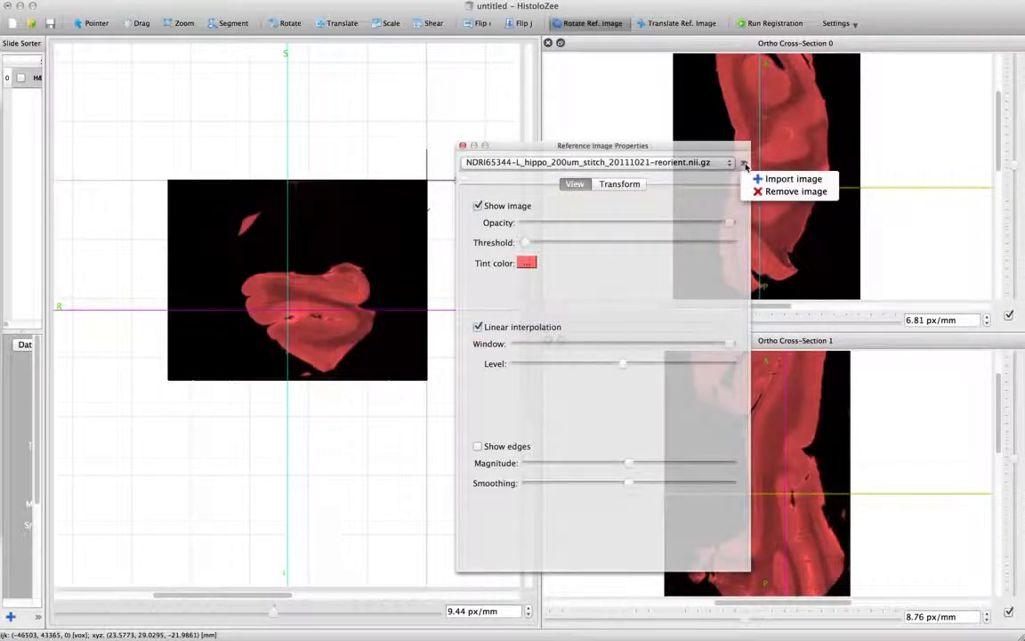
{"action": "left_click", "coordinate": [801, 181]}
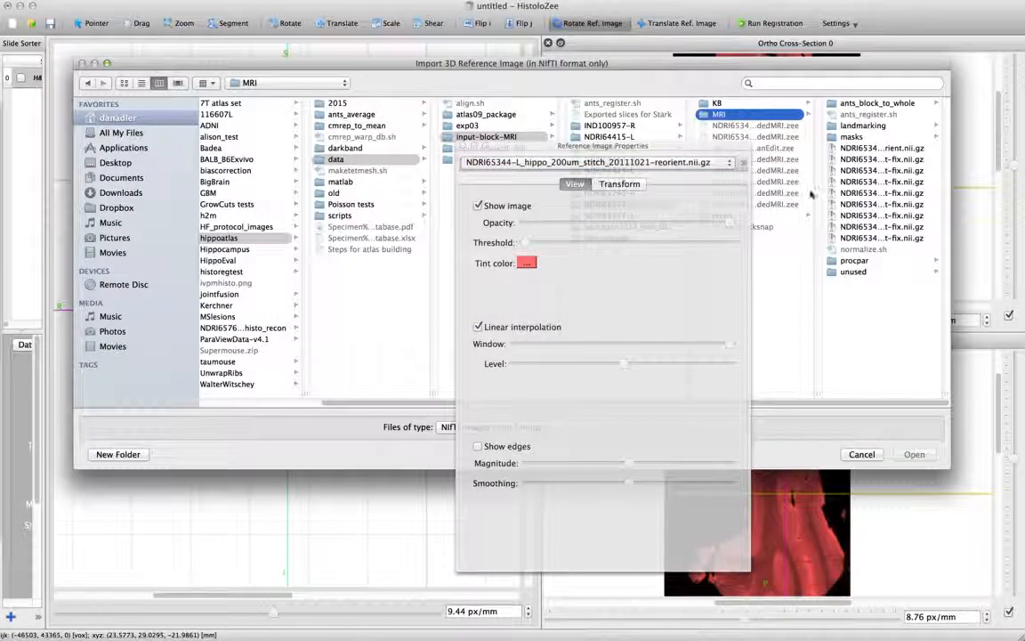
{"action": "left_click", "coordinate": [880, 193]}
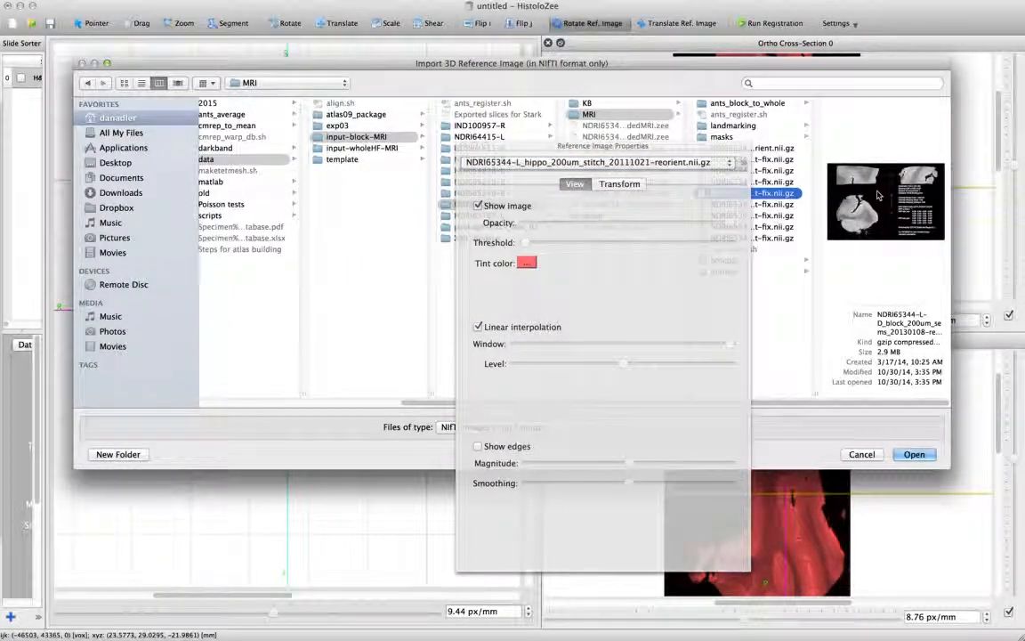
{"action": "left_click", "coordinate": [912, 454]}
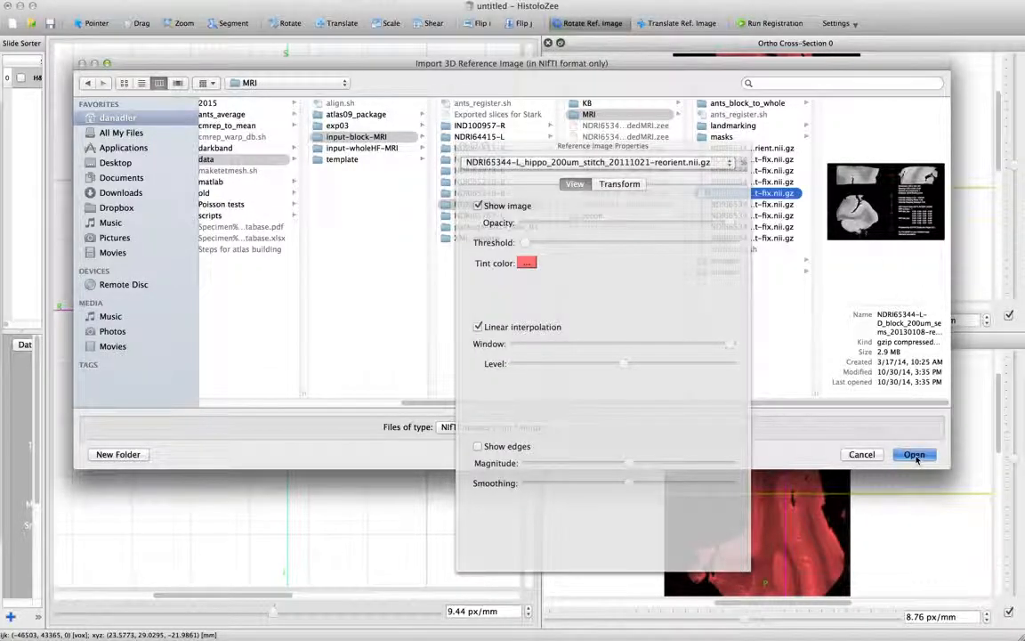